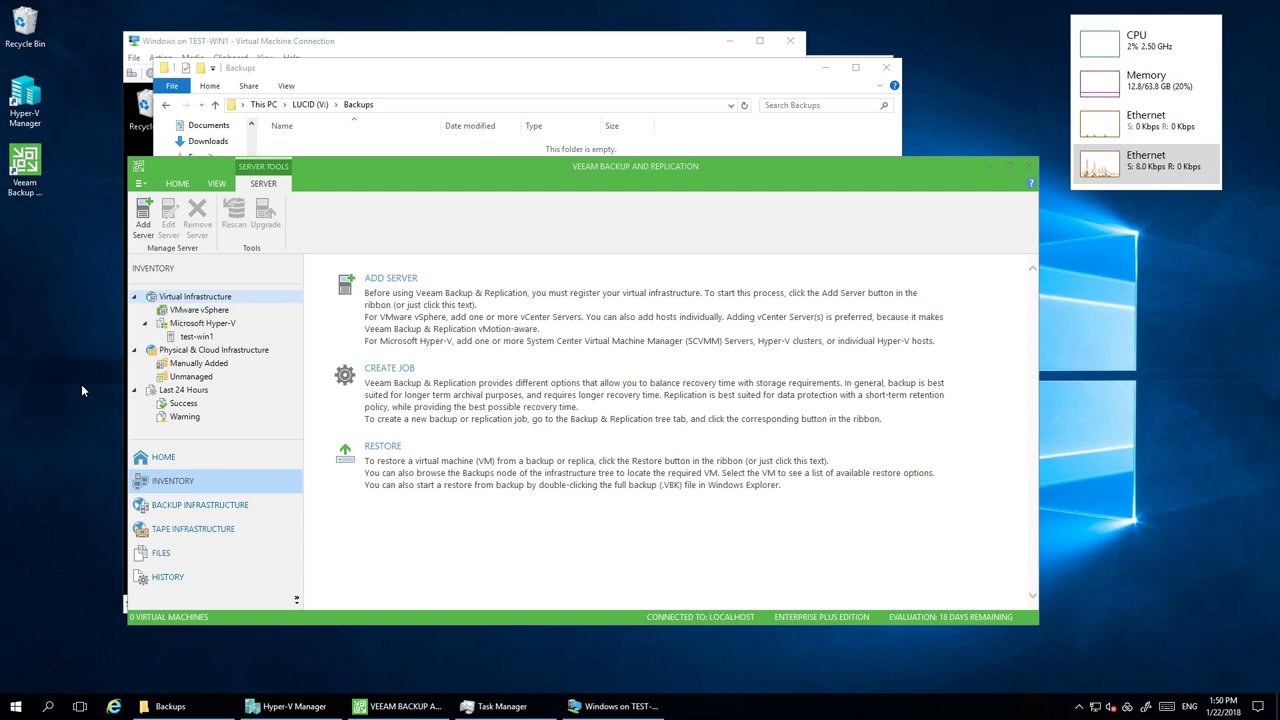
- Check the LucidLink connection, browse to the LUCID (V:) drive root, then return to Veeam
{"action": "left_click", "coordinate": [1126, 706]}
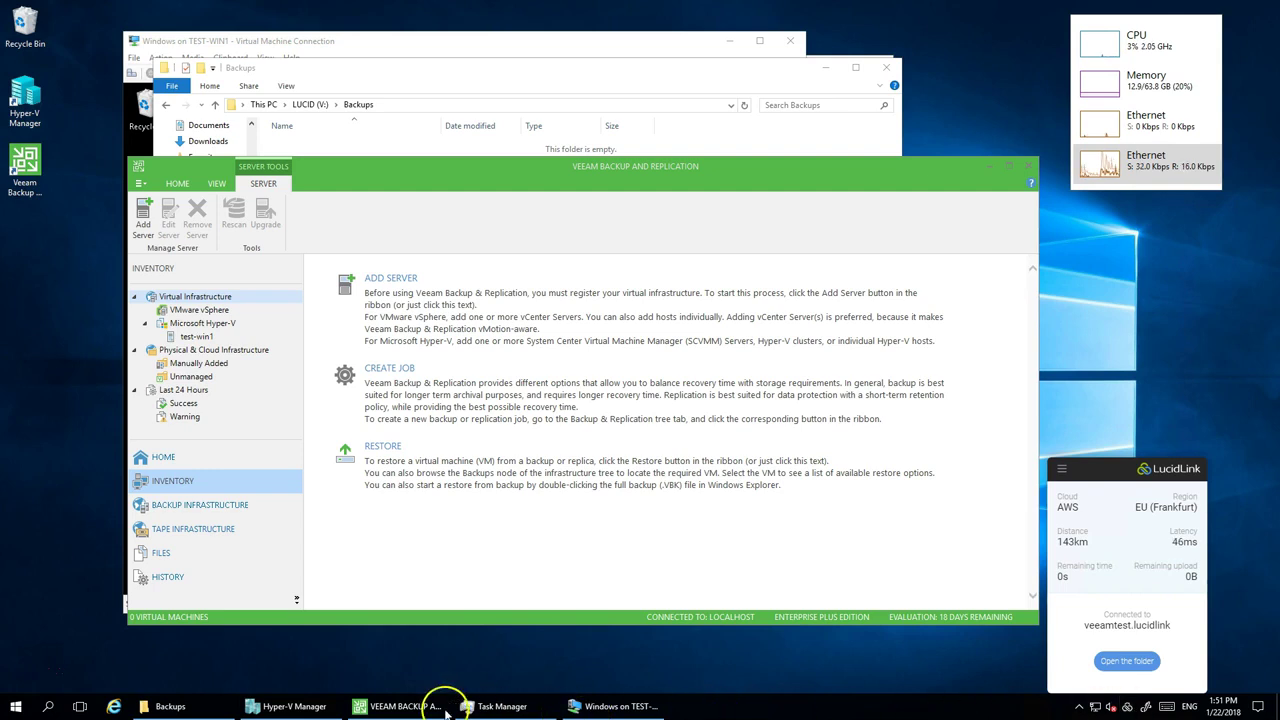
{"action": "left_click", "coordinate": [190, 708]}
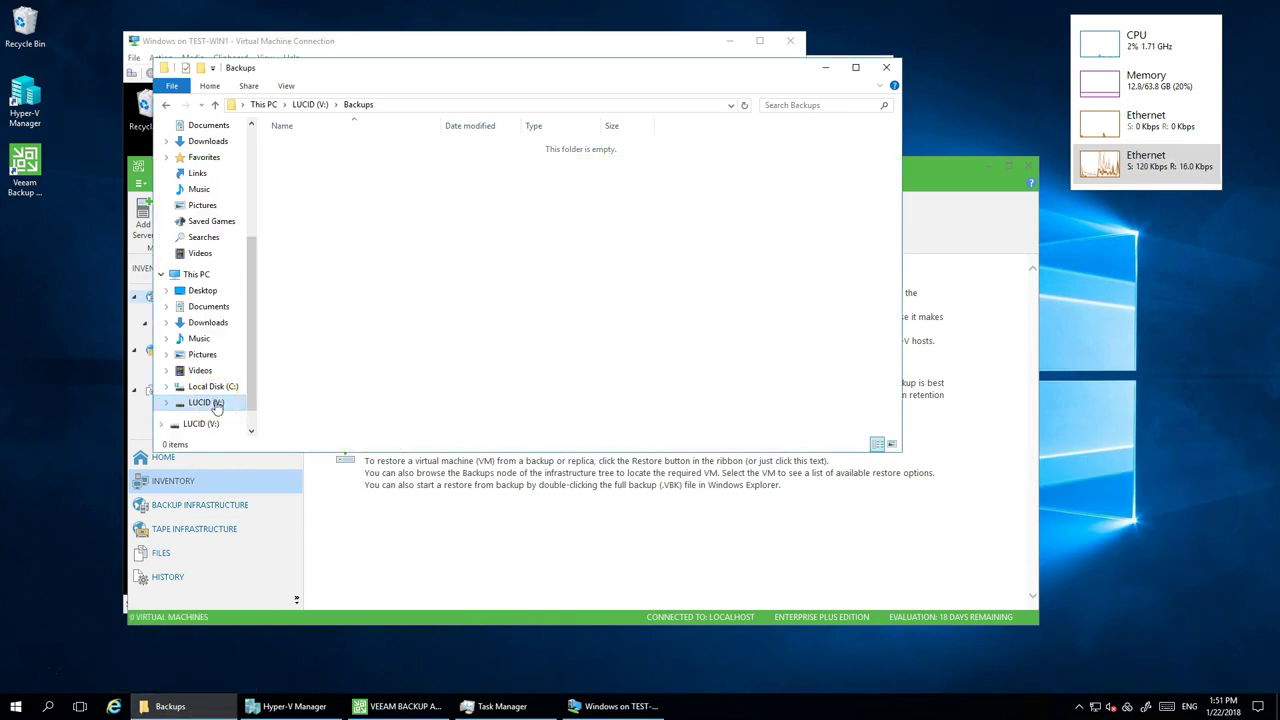
{"action": "left_click", "coordinate": [206, 402]}
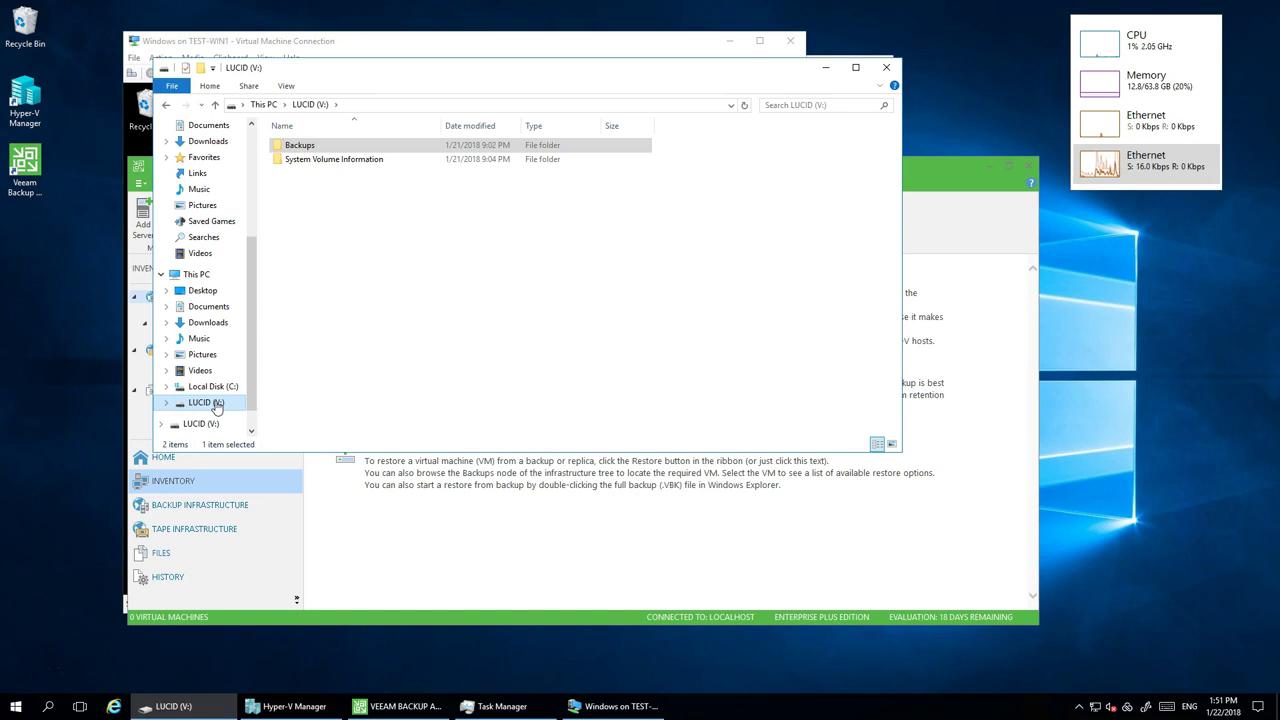
{"action": "left_click", "coordinate": [927, 165]}
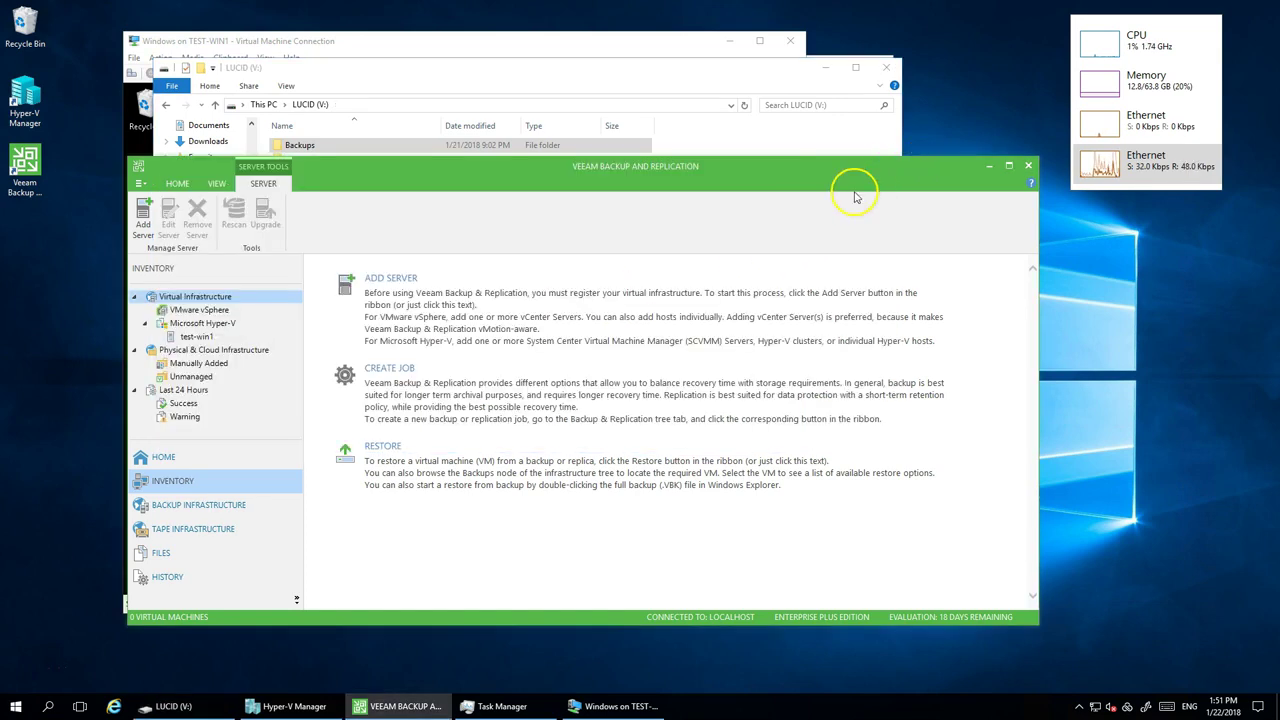
- Select the Lucid repository at V:\Backups (1024.0 TB free) under Backup Infrastructure
{"action": "left_click", "coordinate": [240, 506]}
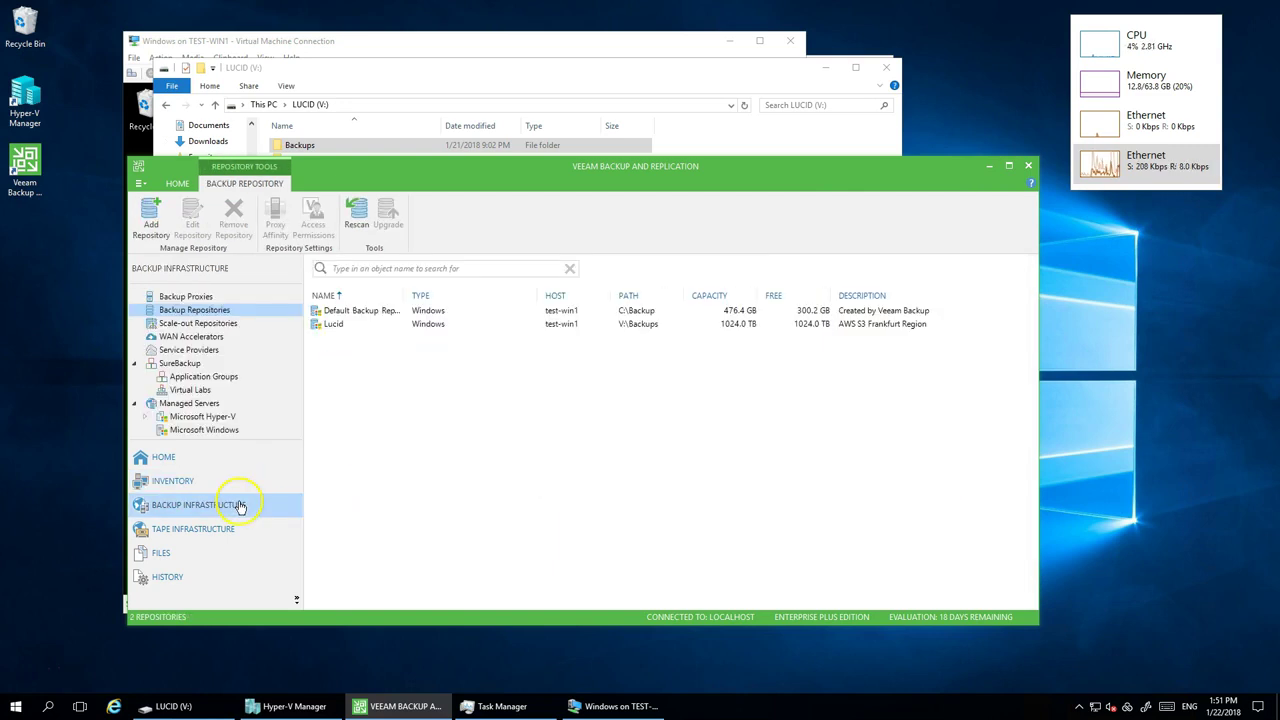
{"action": "left_click", "coordinate": [333, 326]}
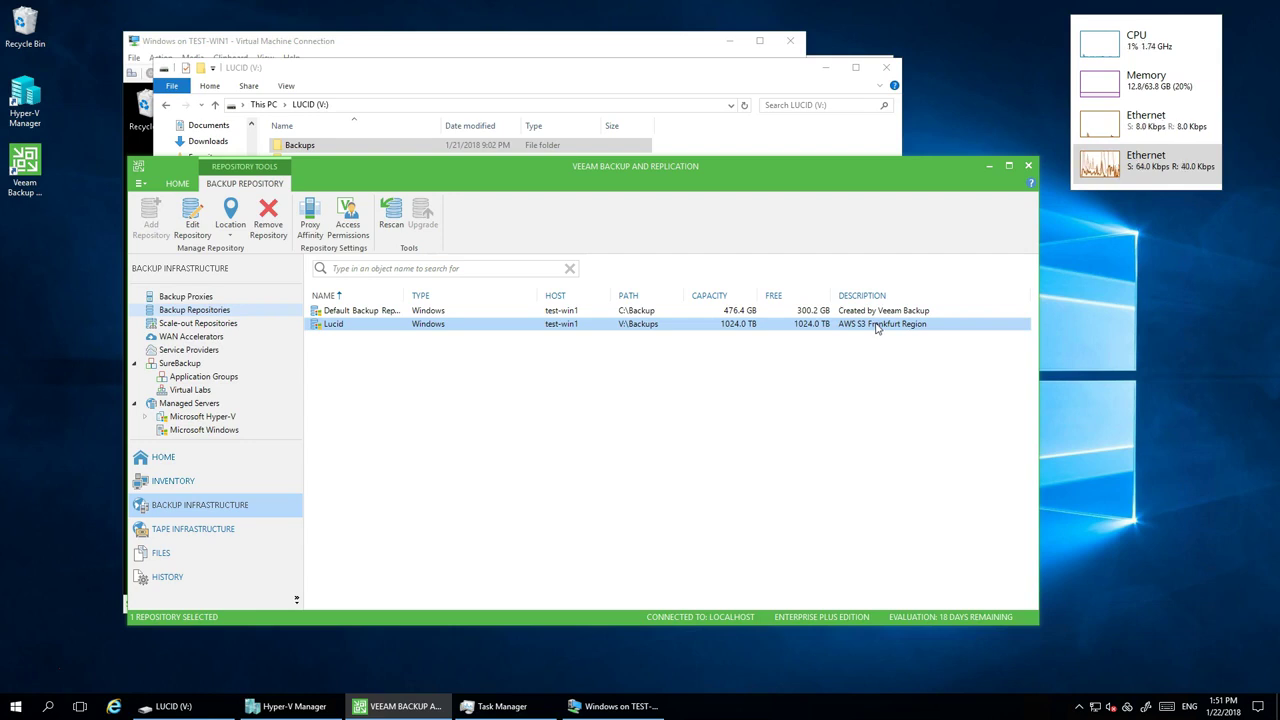
- Open the Windows VM's Data (E:) drive and scroll through its files
{"action": "left_click", "coordinate": [318, 708]}
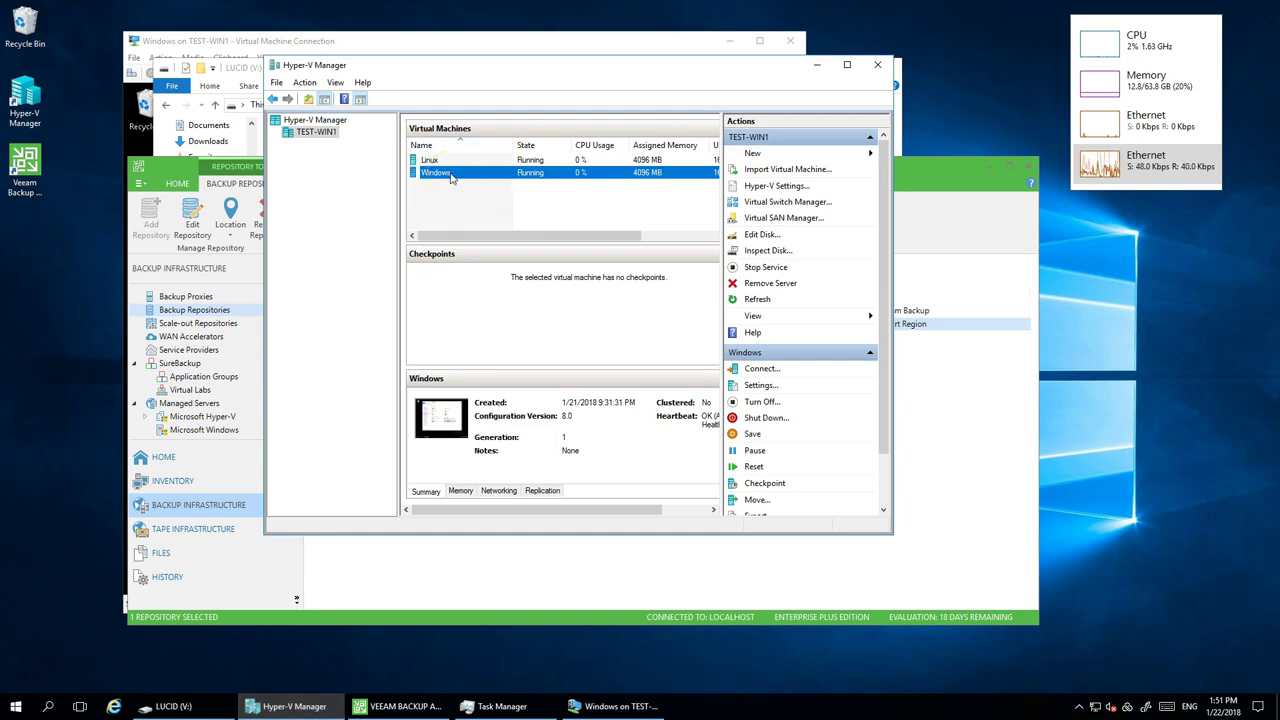
{"action": "left_click", "coordinate": [302, 45]}
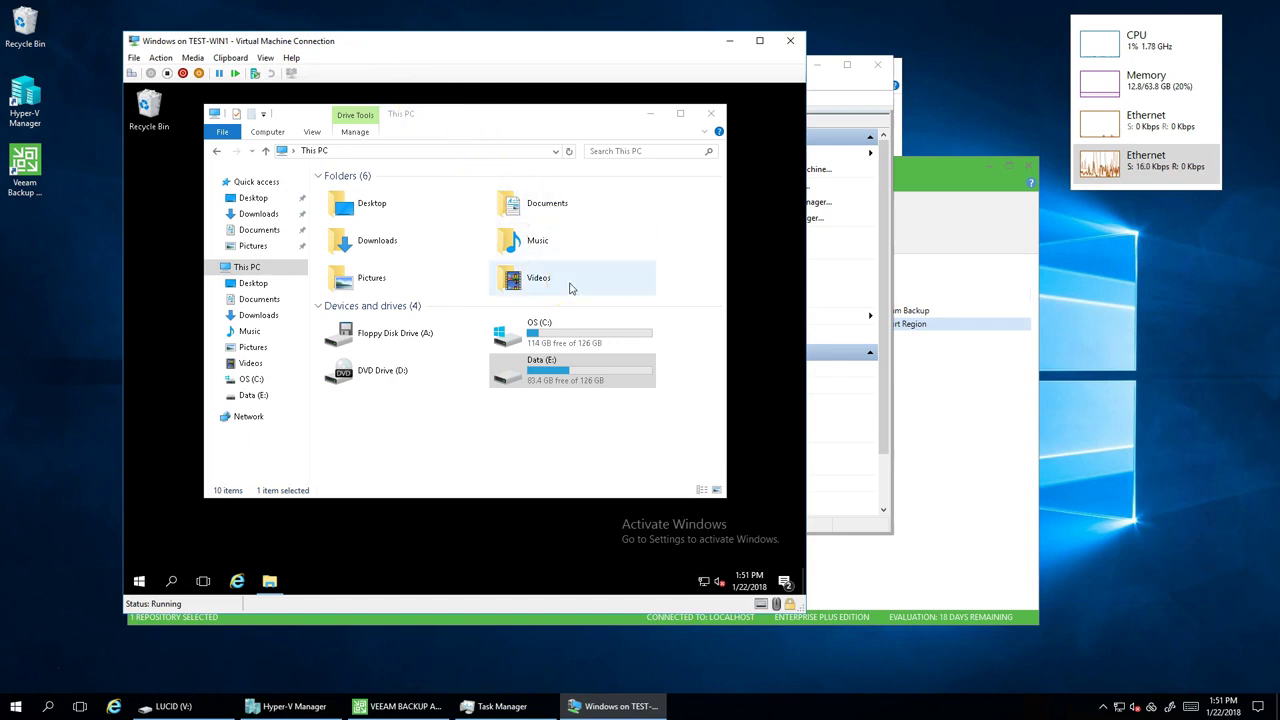
{"action": "left_click", "coordinate": [553, 375]}
{"action": "double_click", "coordinate": [553, 377]}
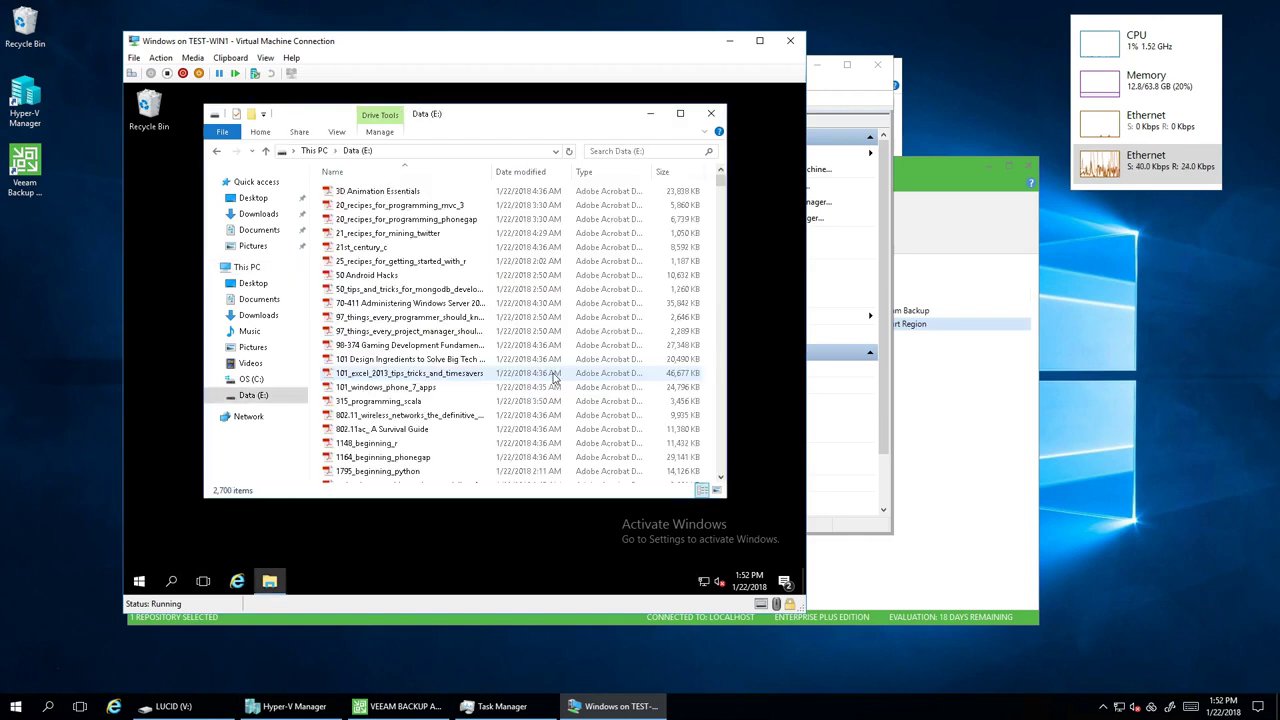
{"action": "scroll", "coordinate": [537, 325], "scroll_direction": "down", "scroll_amount": 15}
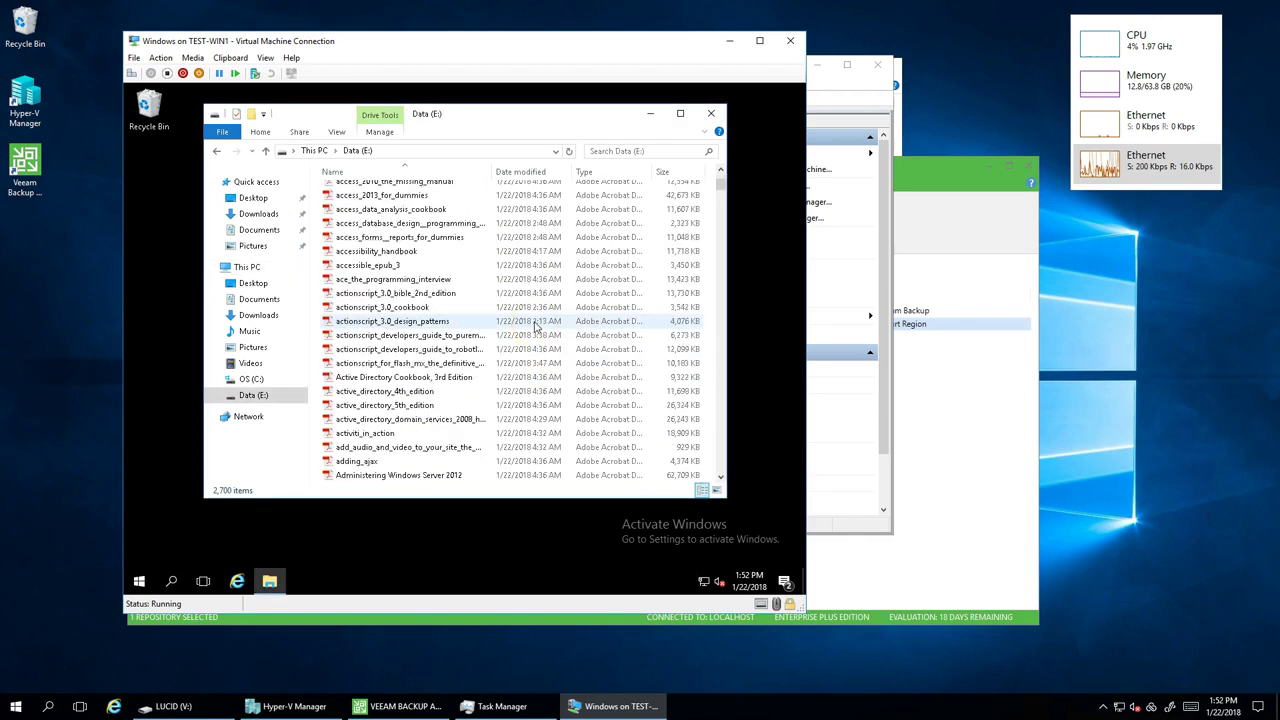
{"action": "scroll", "coordinate": [437, 320], "scroll_direction": "down", "scroll_amount": 15}
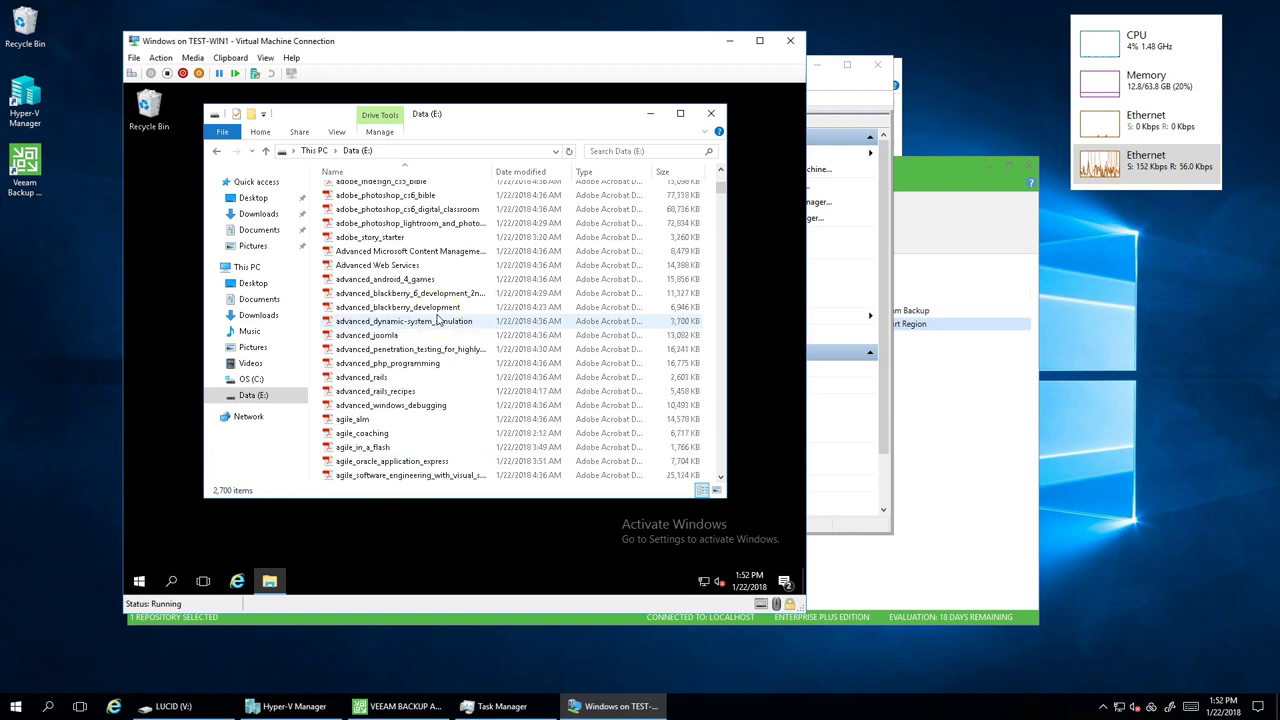
{"action": "scroll", "coordinate": [437, 320], "scroll_direction": "down", "scroll_amount": 5}
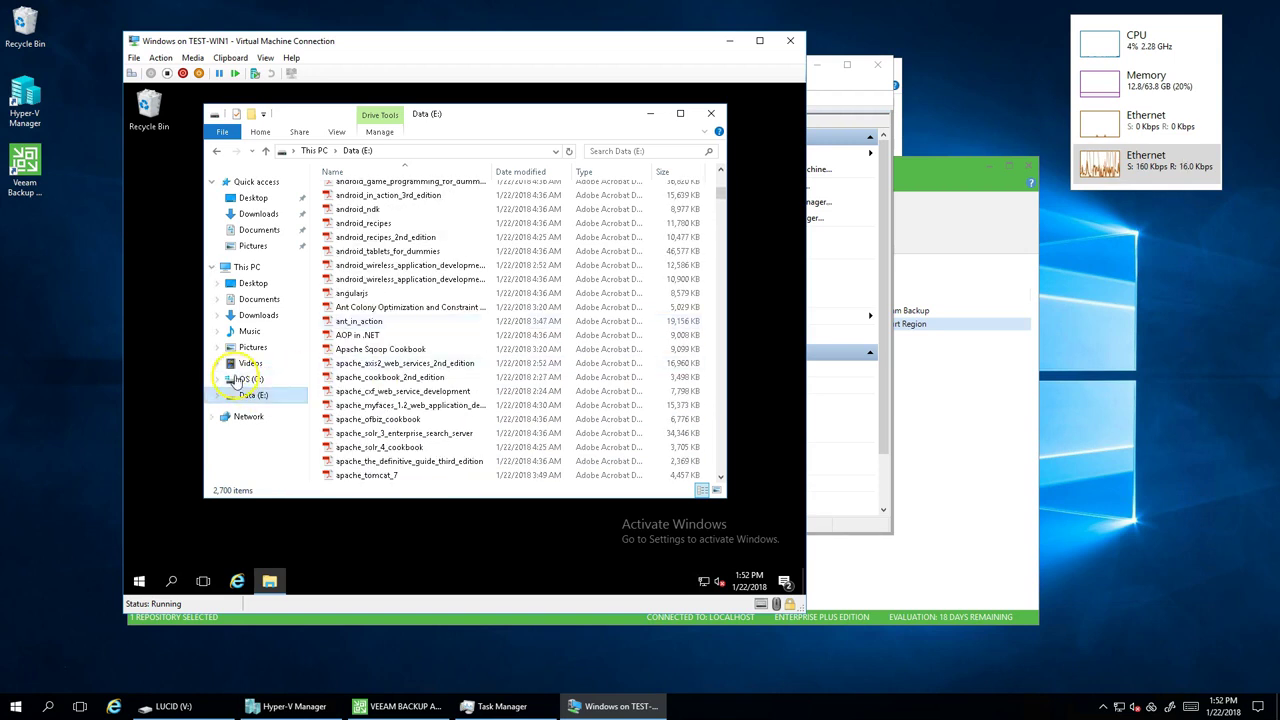
- Check Data (E:) properties (2,700 items, 43.4 GB used), then close the VM console
{"action": "right_click", "coordinate": [255, 398]}
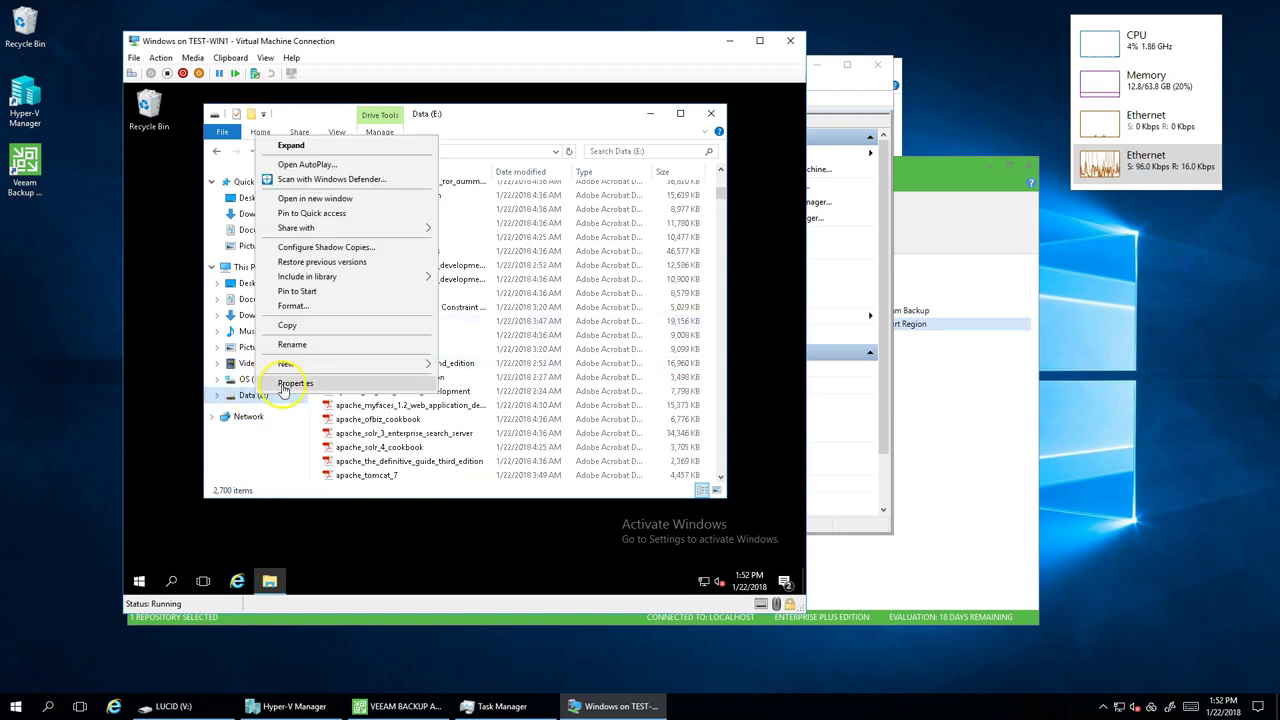
{"action": "left_click", "coordinate": [284, 386]}
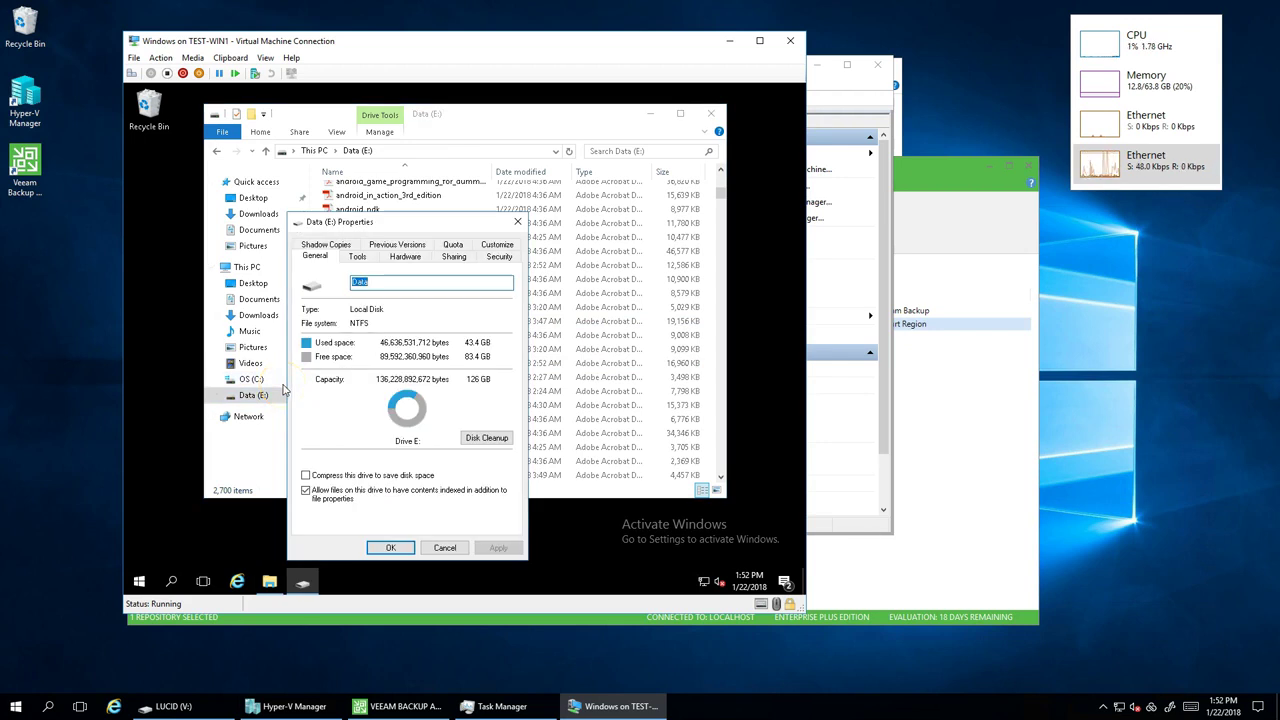
{"action": "left_click", "coordinate": [452, 548]}
{"action": "left_click", "coordinate": [790, 41]}
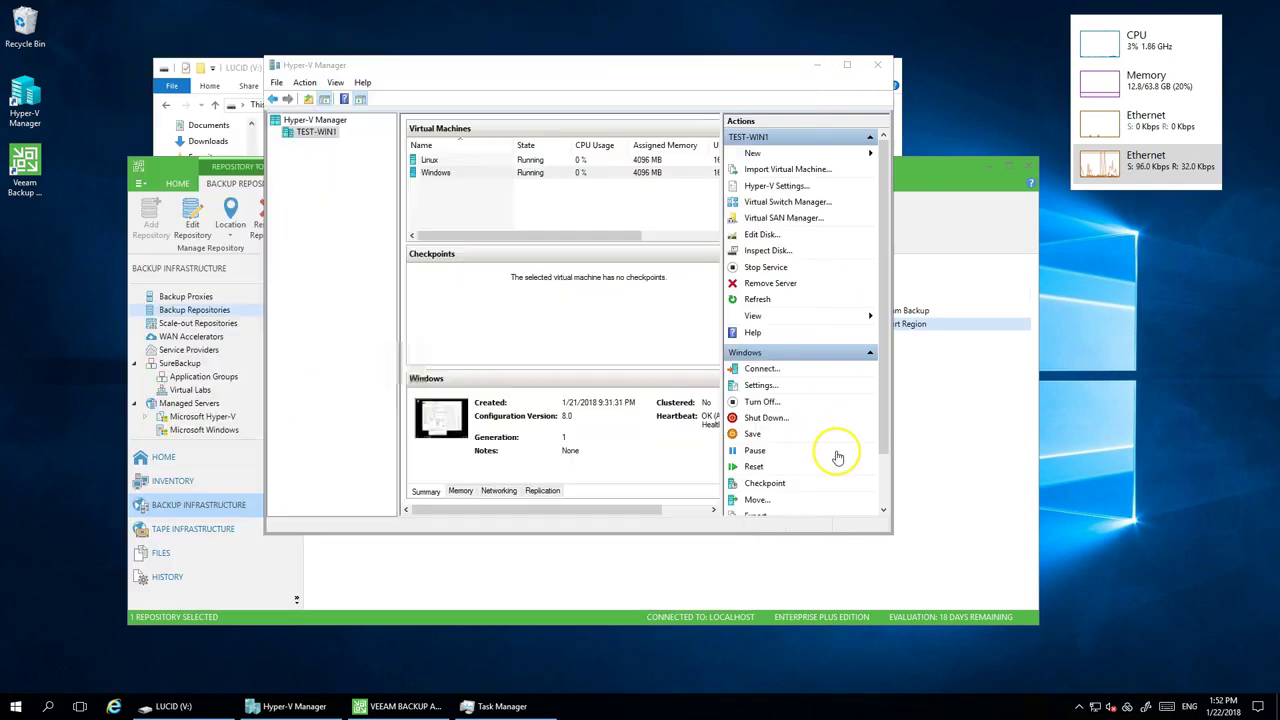
- Start a new Microsoft Hyper-V backup job named 'Windows Server Hyper-V'
{"action": "left_click", "coordinate": [947, 172]}
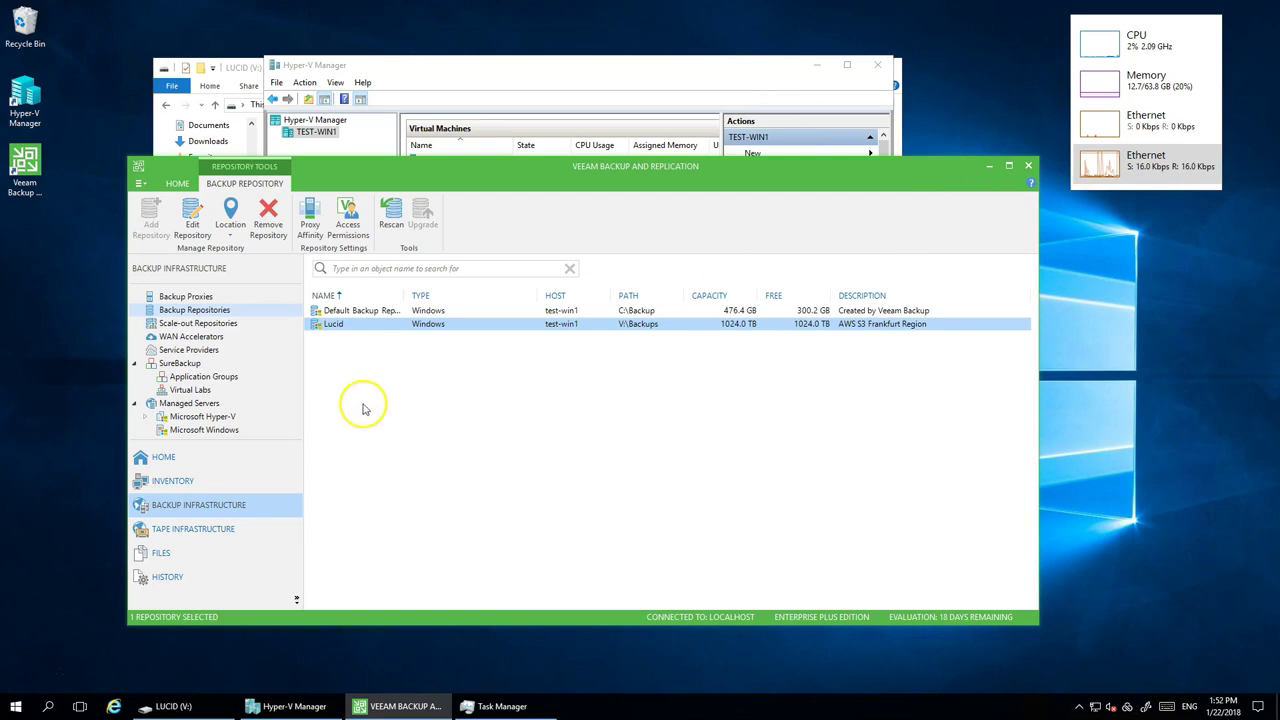
{"action": "left_click", "coordinate": [168, 484]}
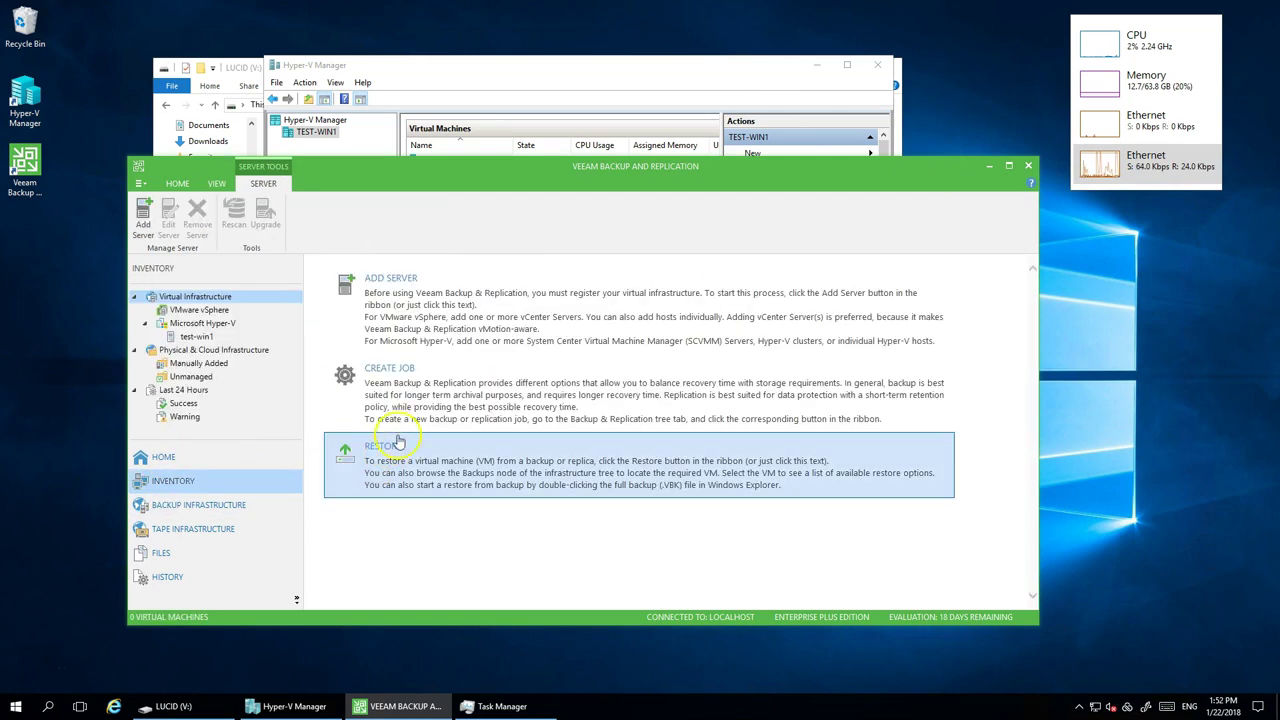
{"action": "left_click", "coordinate": [383, 381]}
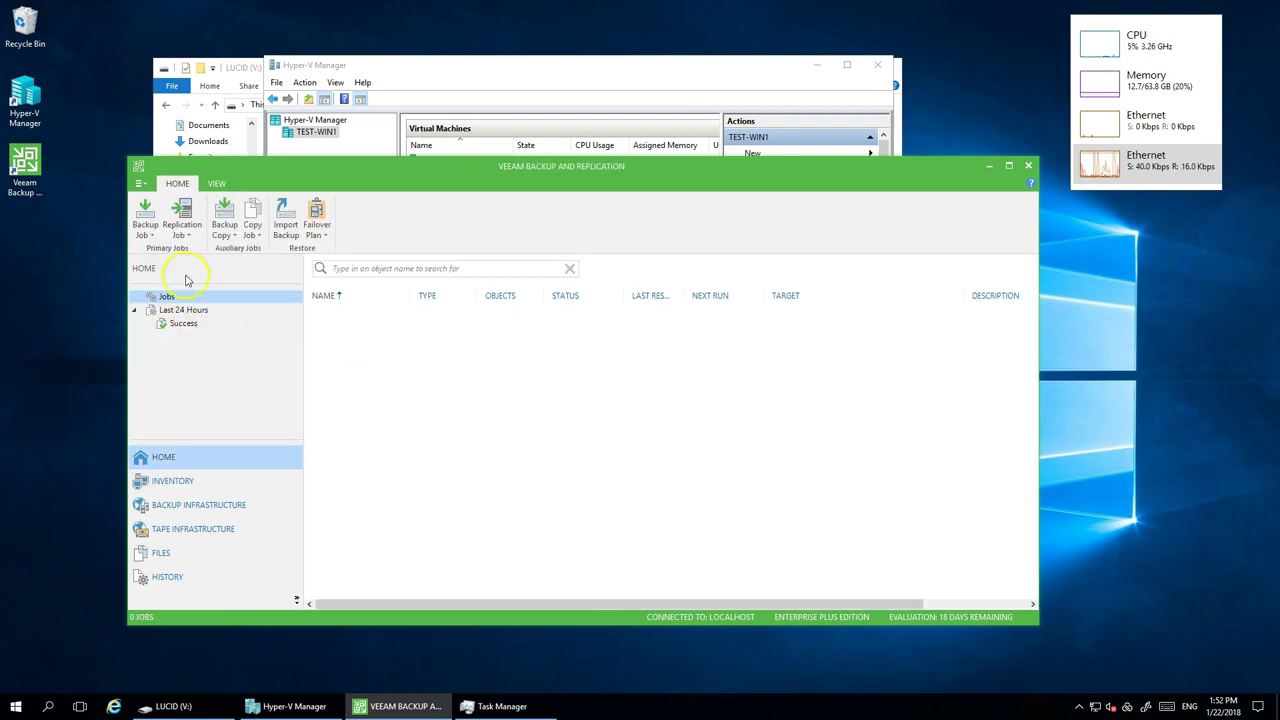
{"action": "left_click", "coordinate": [145, 212]}
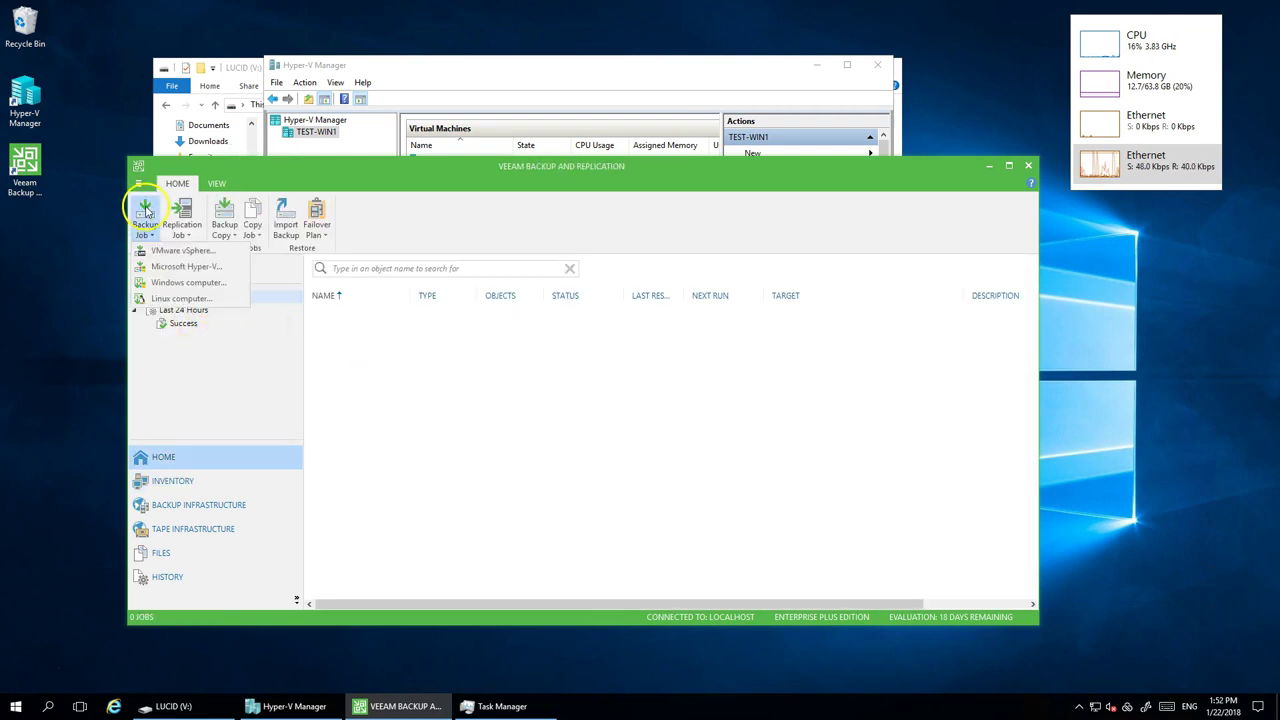
{"action": "left_click", "coordinate": [168, 267]}
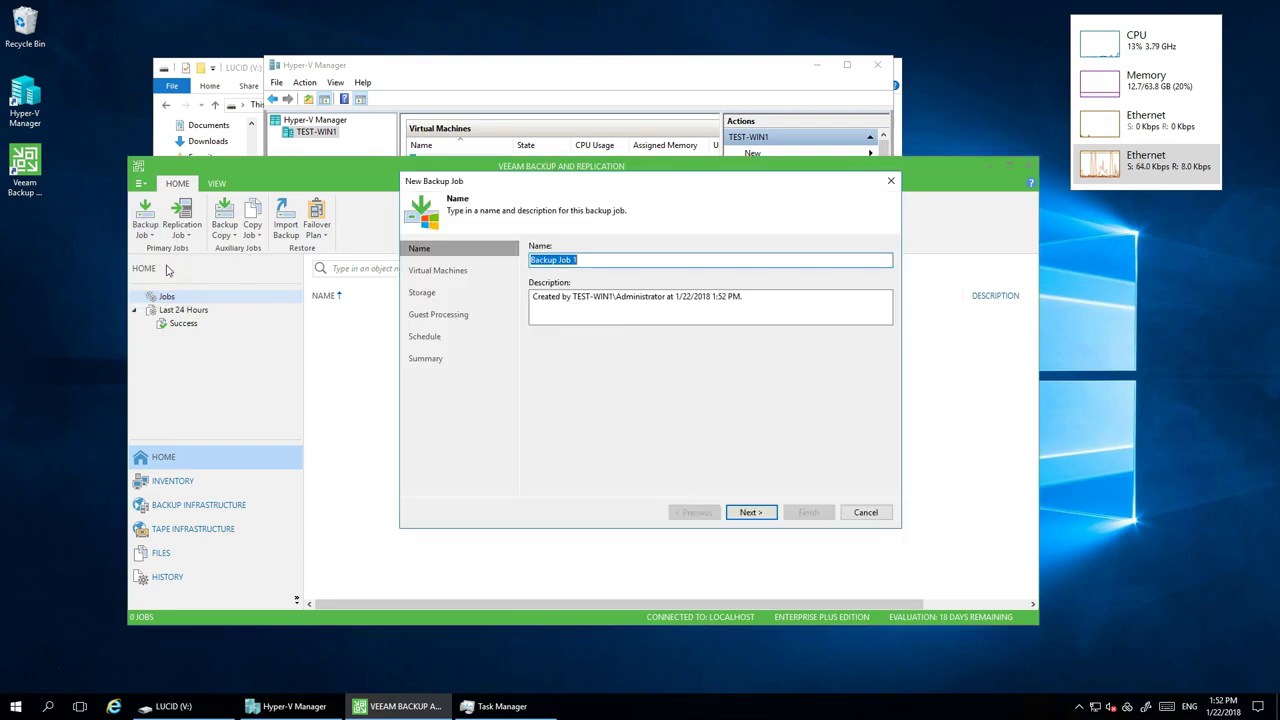
{"action": "type", "text": "Windows Server Hyerp-V"}
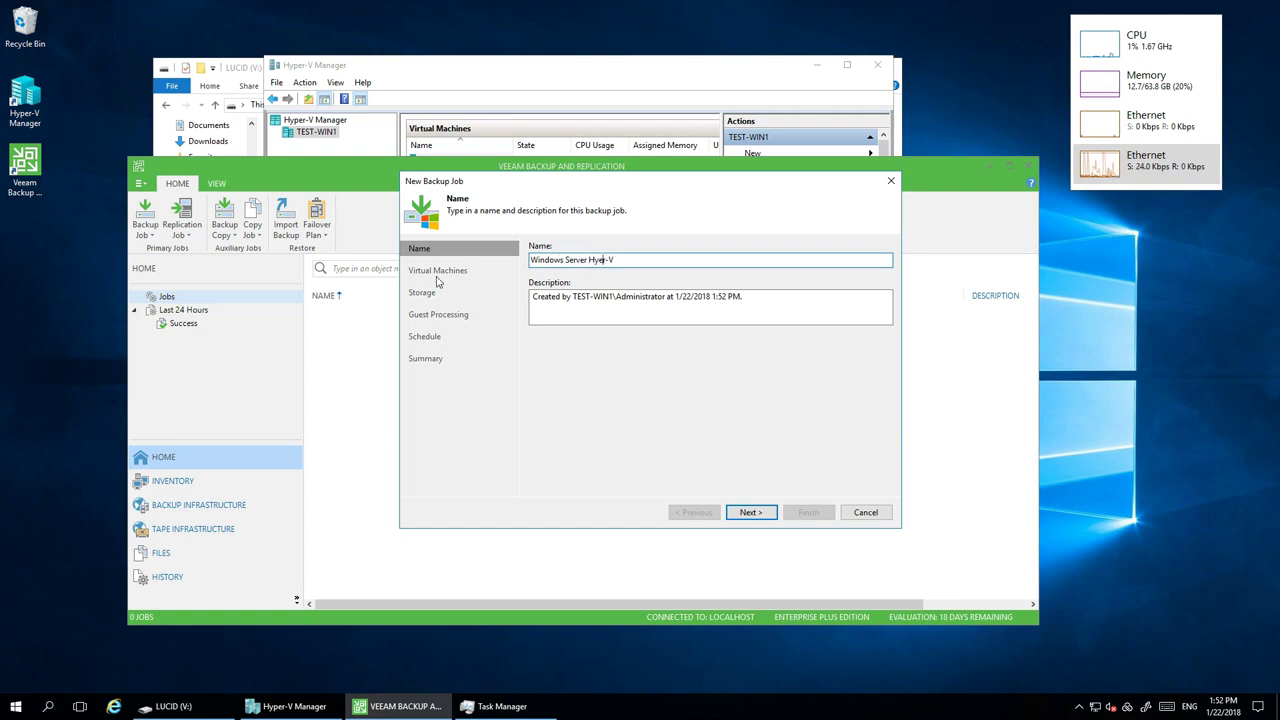
- Add the Windows VM from the test-win1 host to the job
{"action": "left_click", "coordinate": [760, 513]}
{"action": "left_click", "coordinate": [866, 261]}
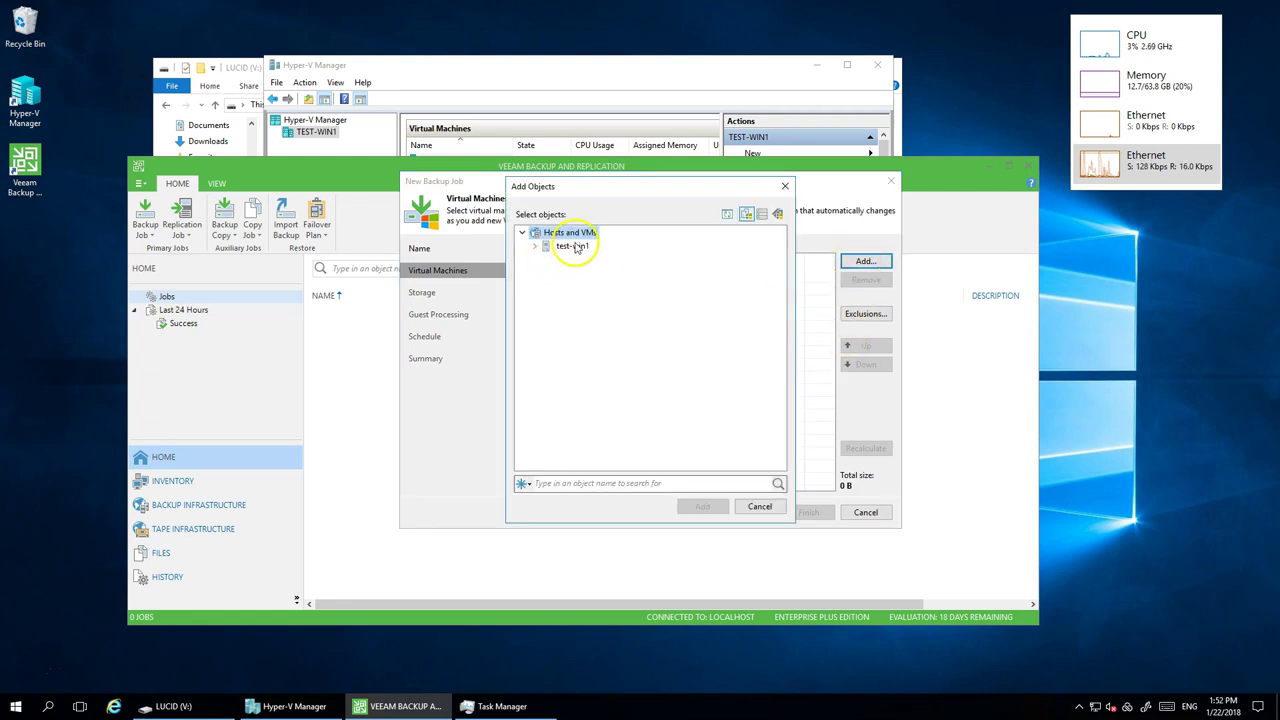
{"action": "left_click", "coordinate": [573, 246]}
{"action": "double_click", "coordinate": [573, 246]}
{"action": "left_click", "coordinate": [585, 272]}
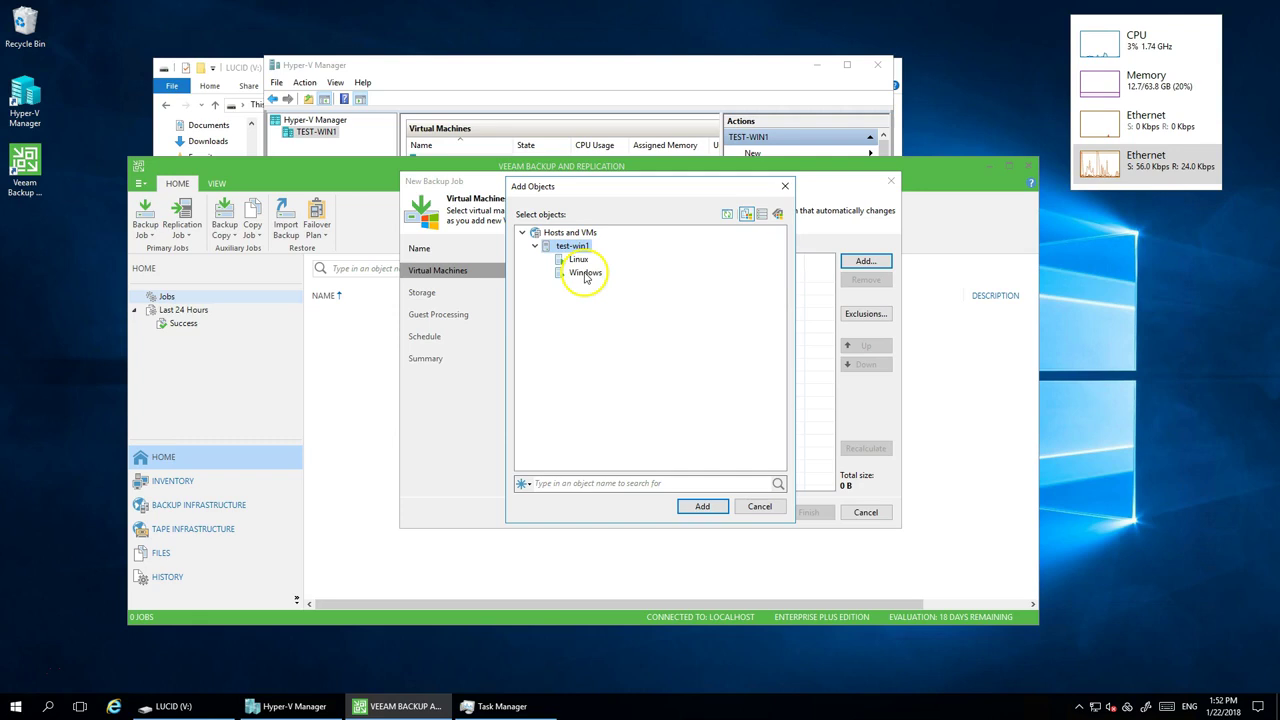
{"action": "left_click", "coordinate": [712, 507]}
- Keep the Lucid repository and default settings, and finish creating the job
{"action": "left_click", "coordinate": [750, 514]}
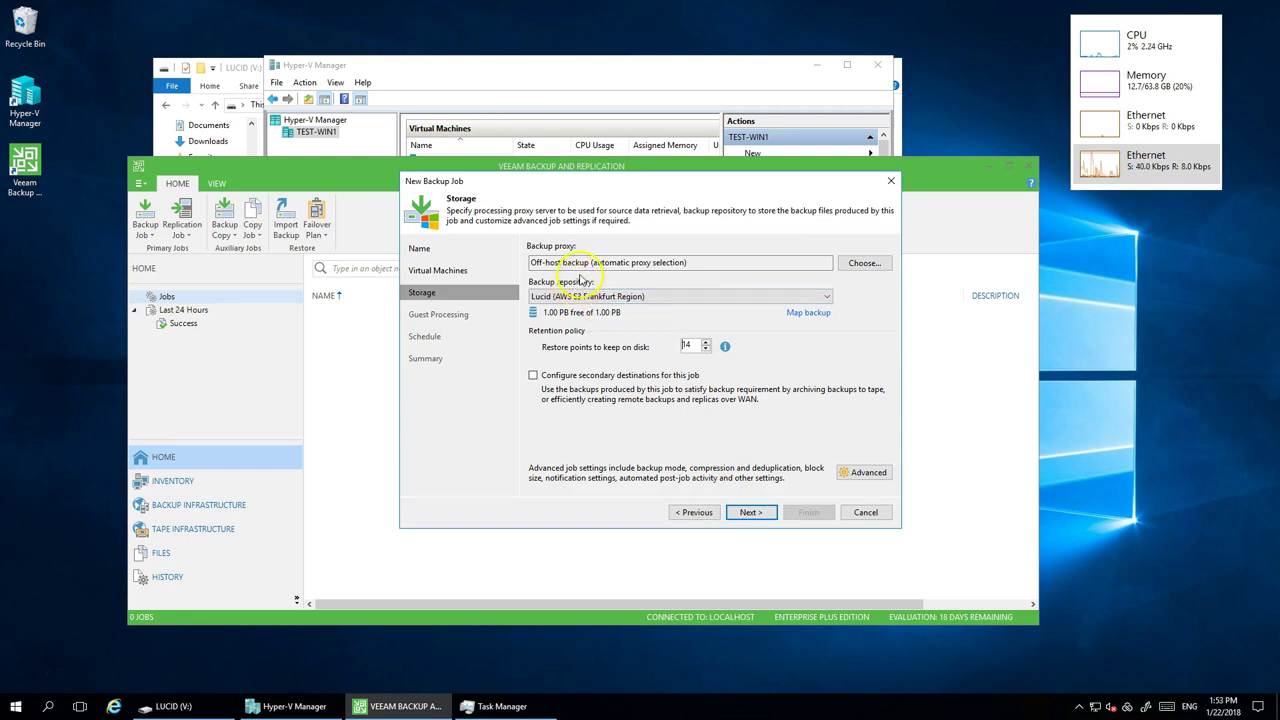
{"action": "left_click", "coordinate": [758, 513]}
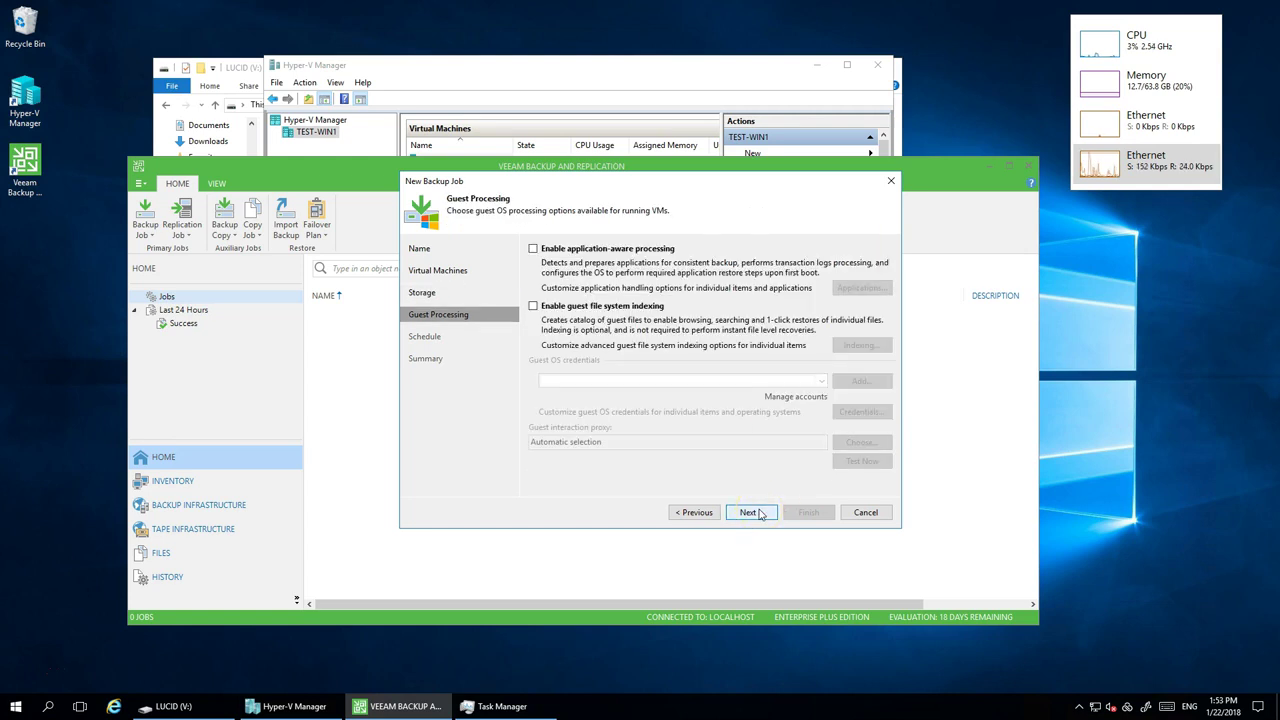
{"action": "left_click", "coordinate": [759, 514]}
{"action": "left_click", "coordinate": [759, 514]}
{"action": "left_click", "coordinate": [808, 514]}
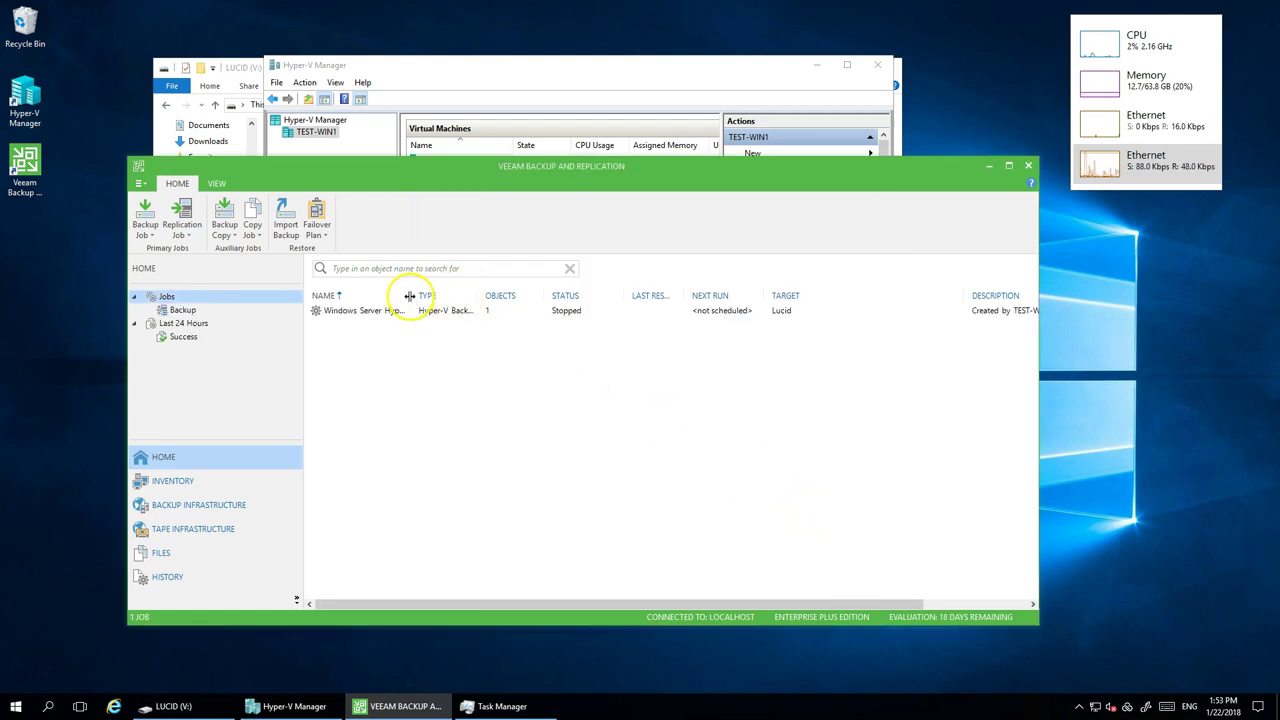
- Widen the job name column and start the Windows Server Hyper-V backup job
{"action": "left_click_drag", "start_coordinate": [416, 296], "coordinate": [454, 297]}
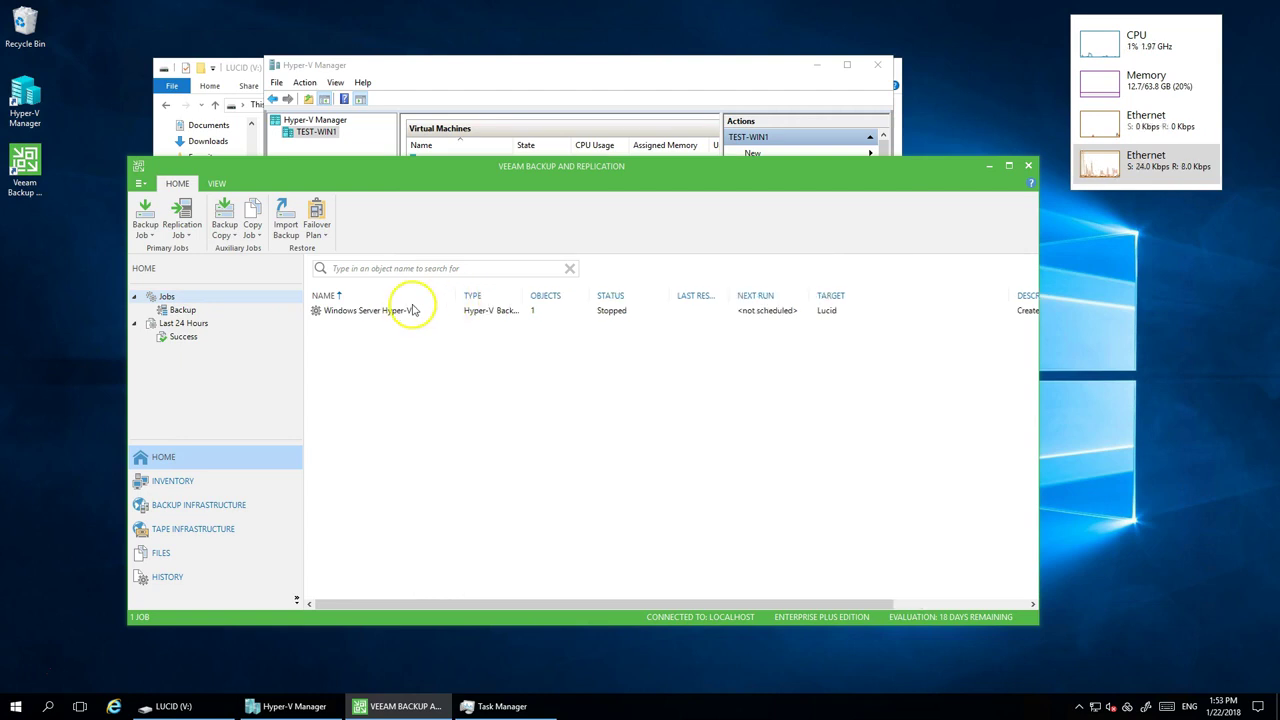
{"action": "right_click", "coordinate": [410, 314]}
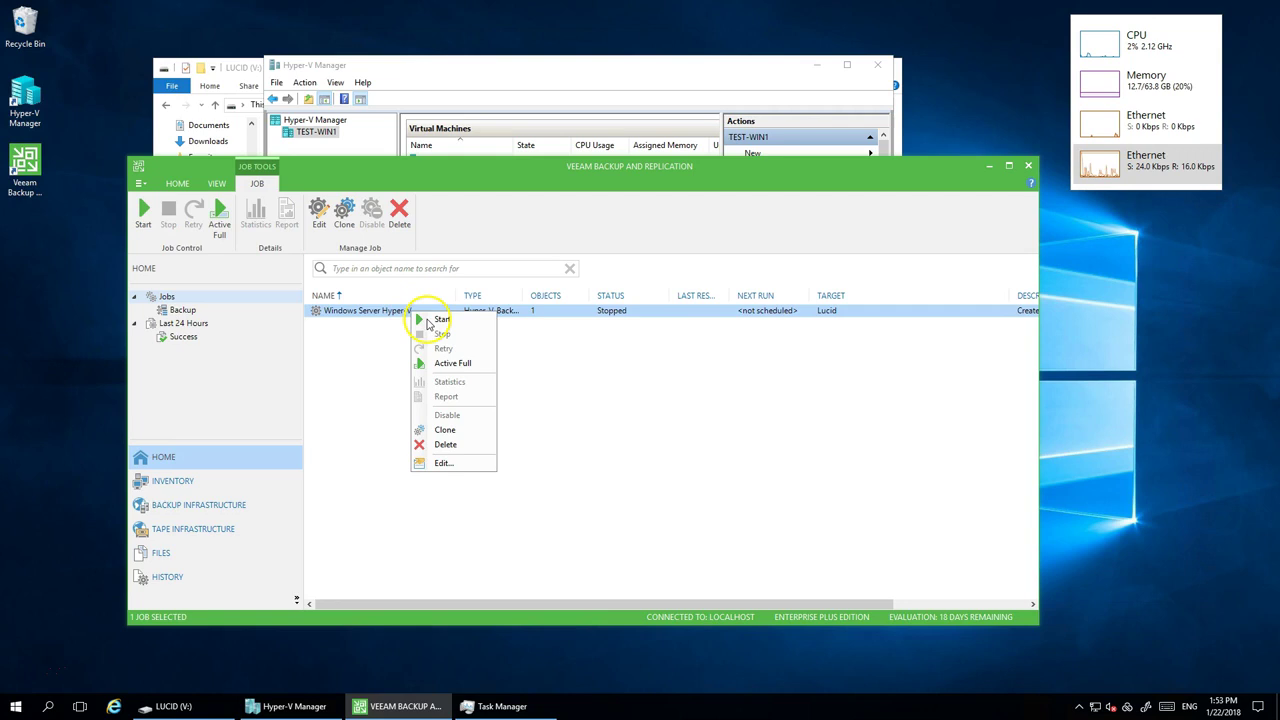
{"action": "left_click", "coordinate": [424, 320]}
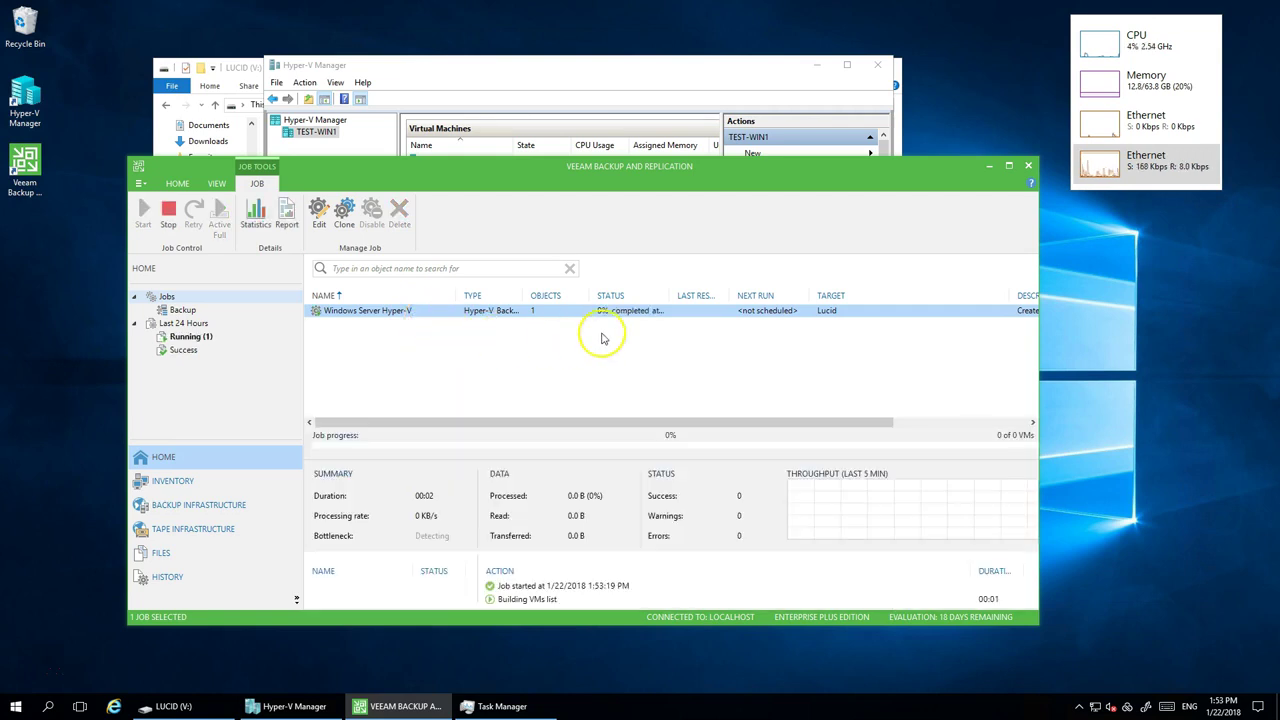
- Monitor the job until it shows 2% complete, 4.5 GB processed at 224 MB/s
{"action": "left_click", "coordinate": [1132, 172]}
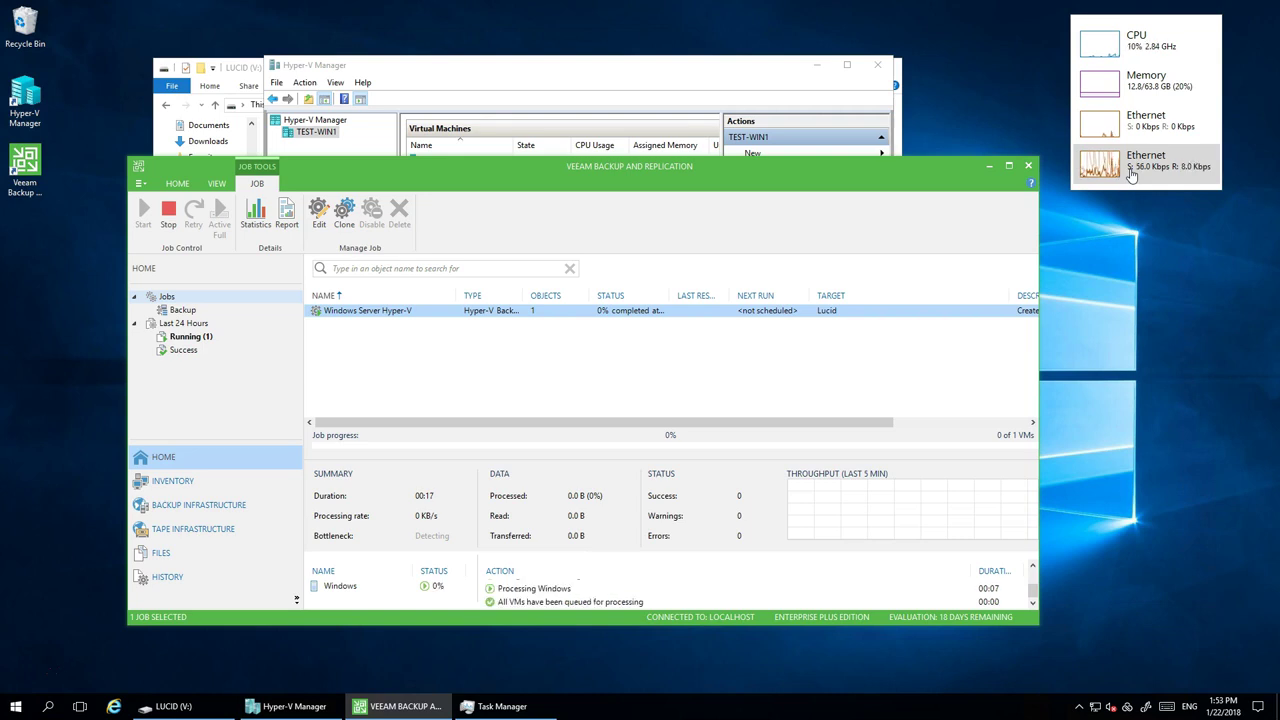
{"action": "left_click", "coordinate": [1137, 181]}
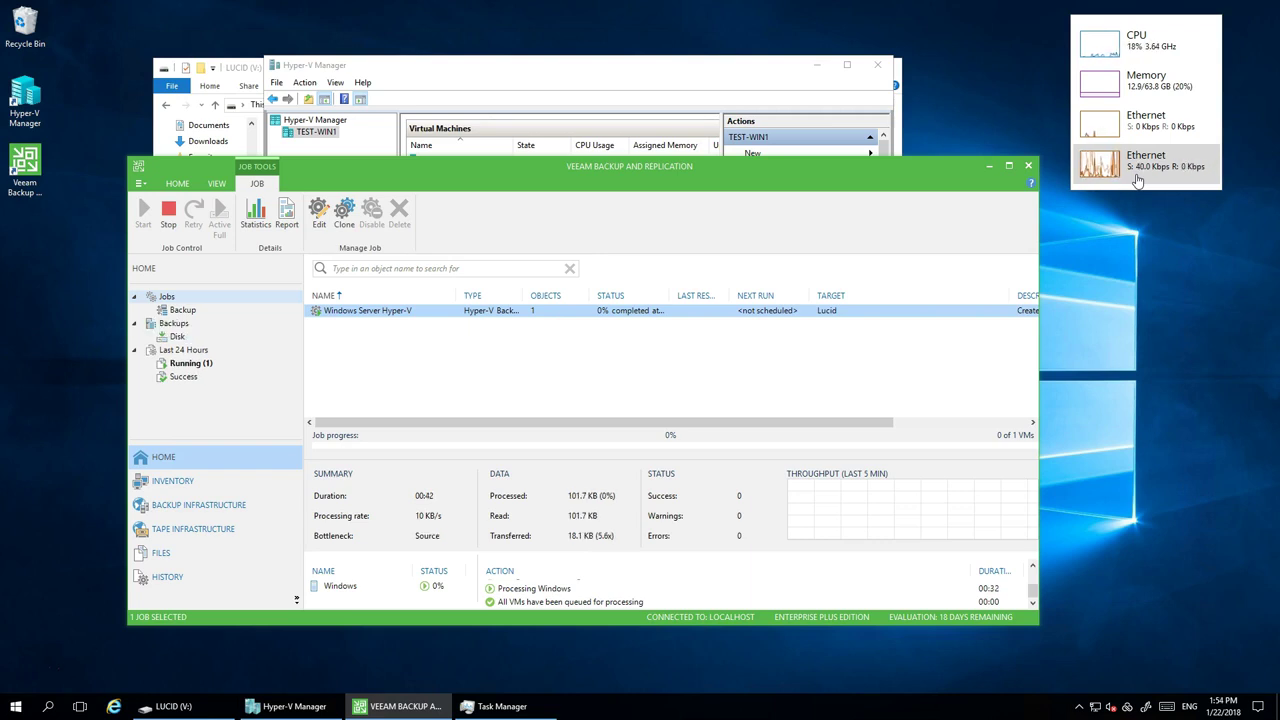
{"action": "left_click", "coordinate": [1143, 183]}
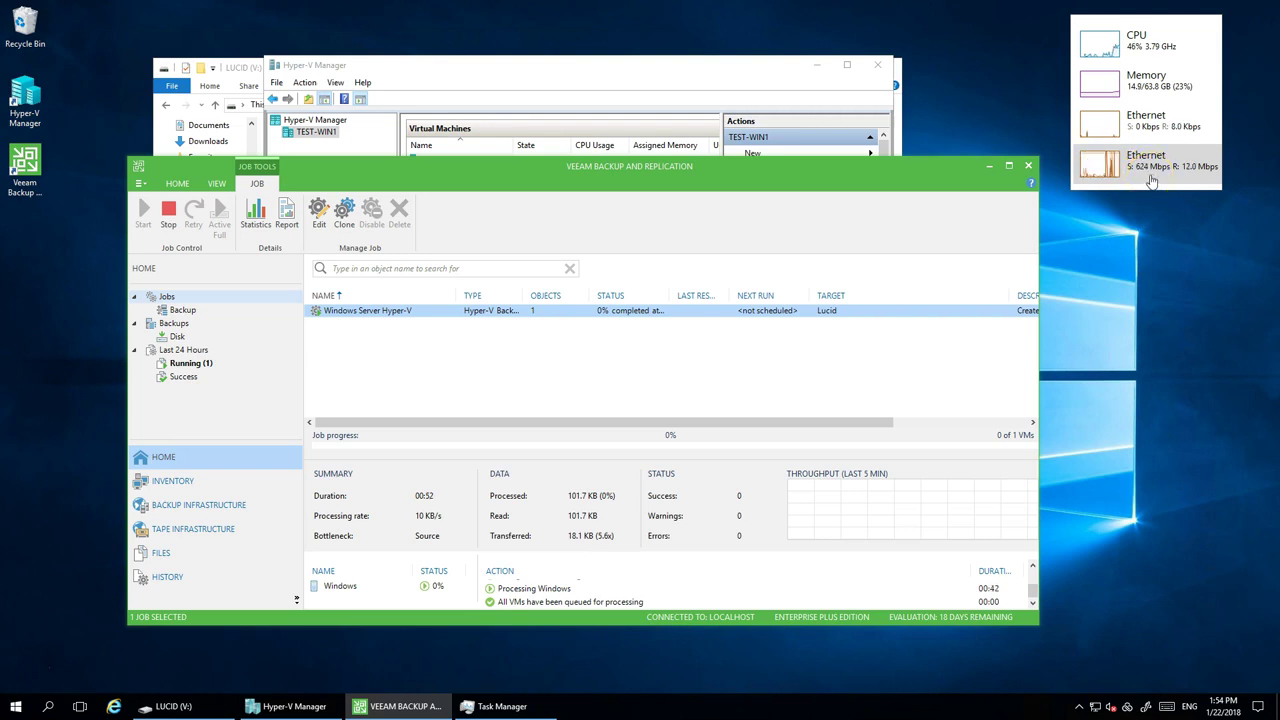
{"action": "left_click", "coordinate": [1141, 178]}
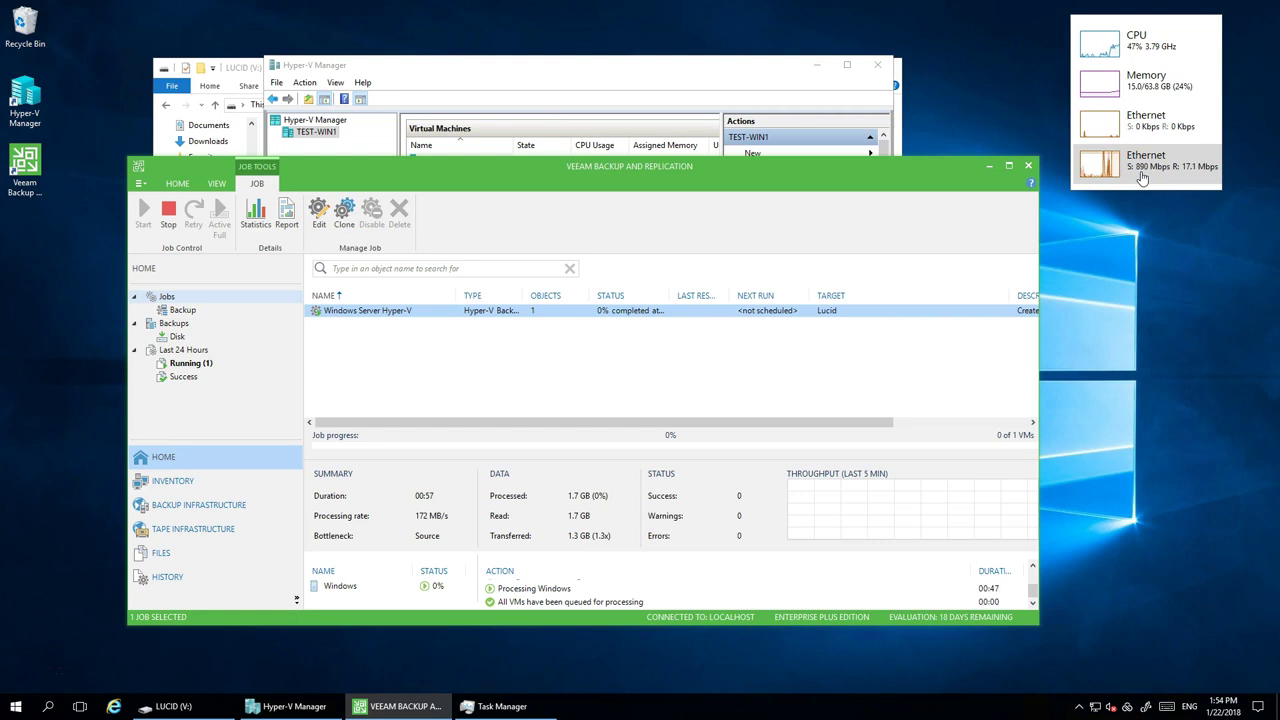
{"action": "left_click", "coordinate": [1093, 176]}
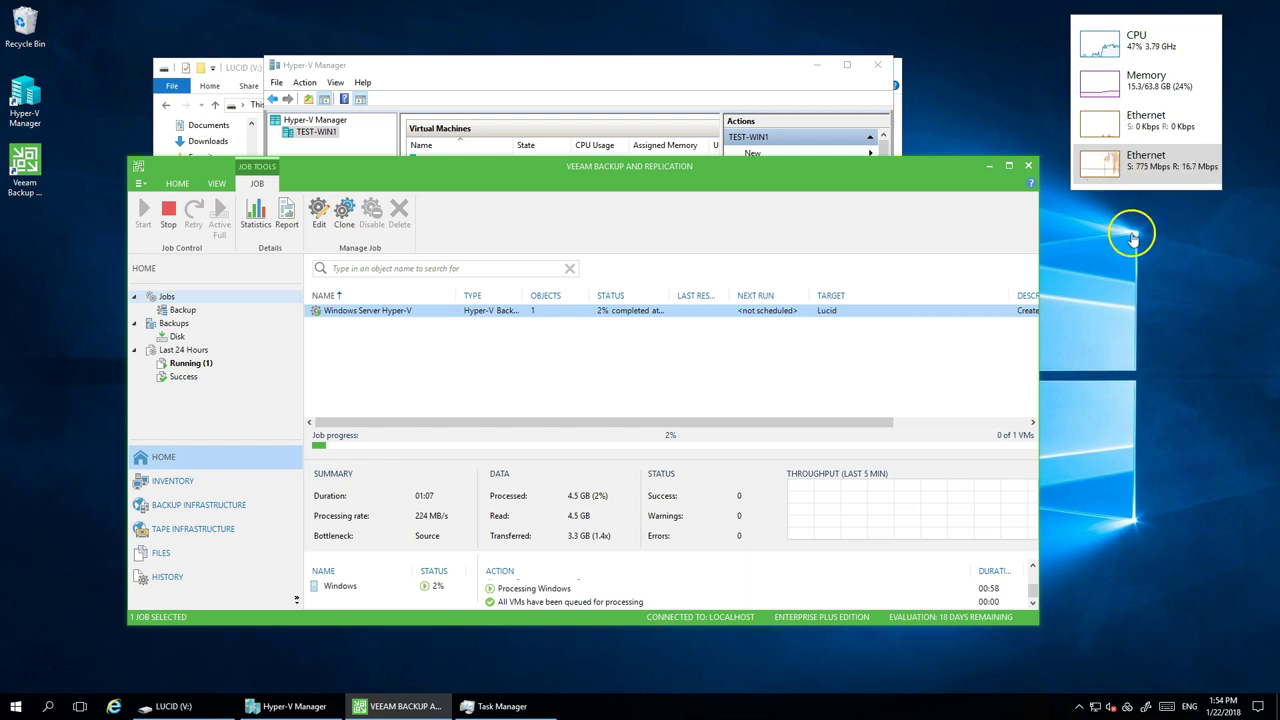
- Check LucidLink upload status while the backup finishes successfully with 71.6 GB processed
{"action": "left_click", "coordinate": [1130, 708]}
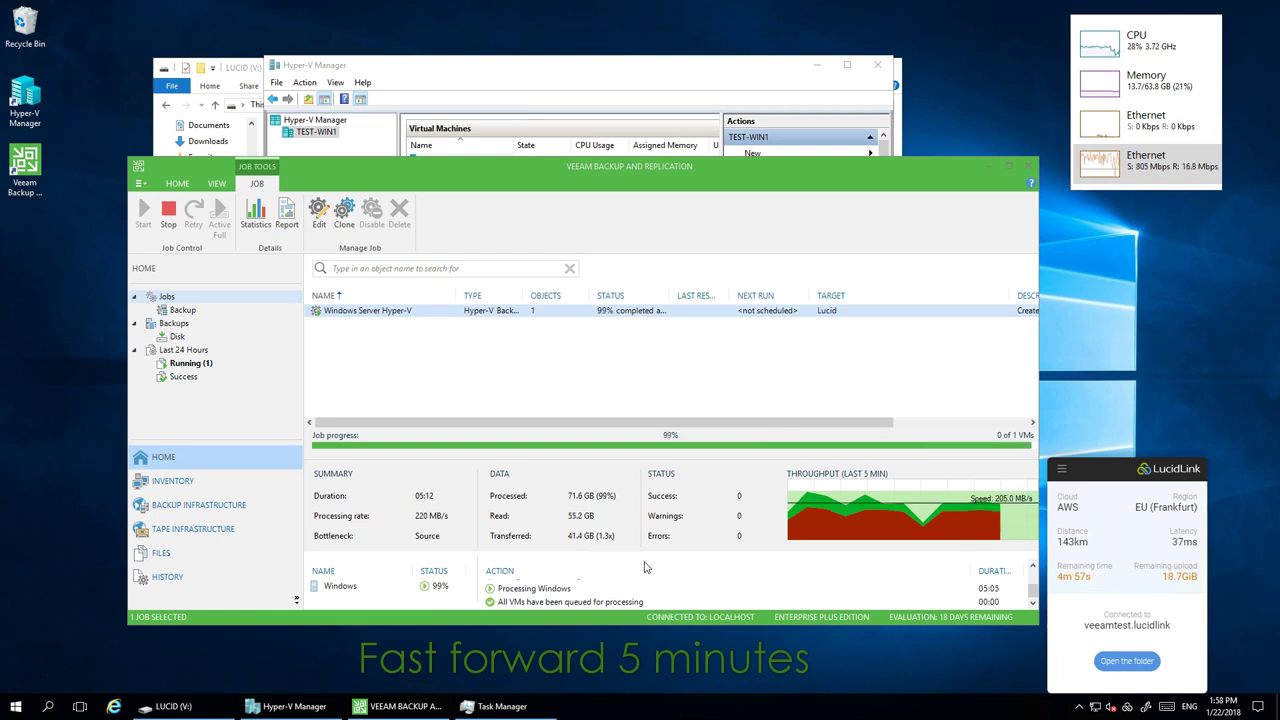
{"action": "left_click", "coordinate": [618, 527]}
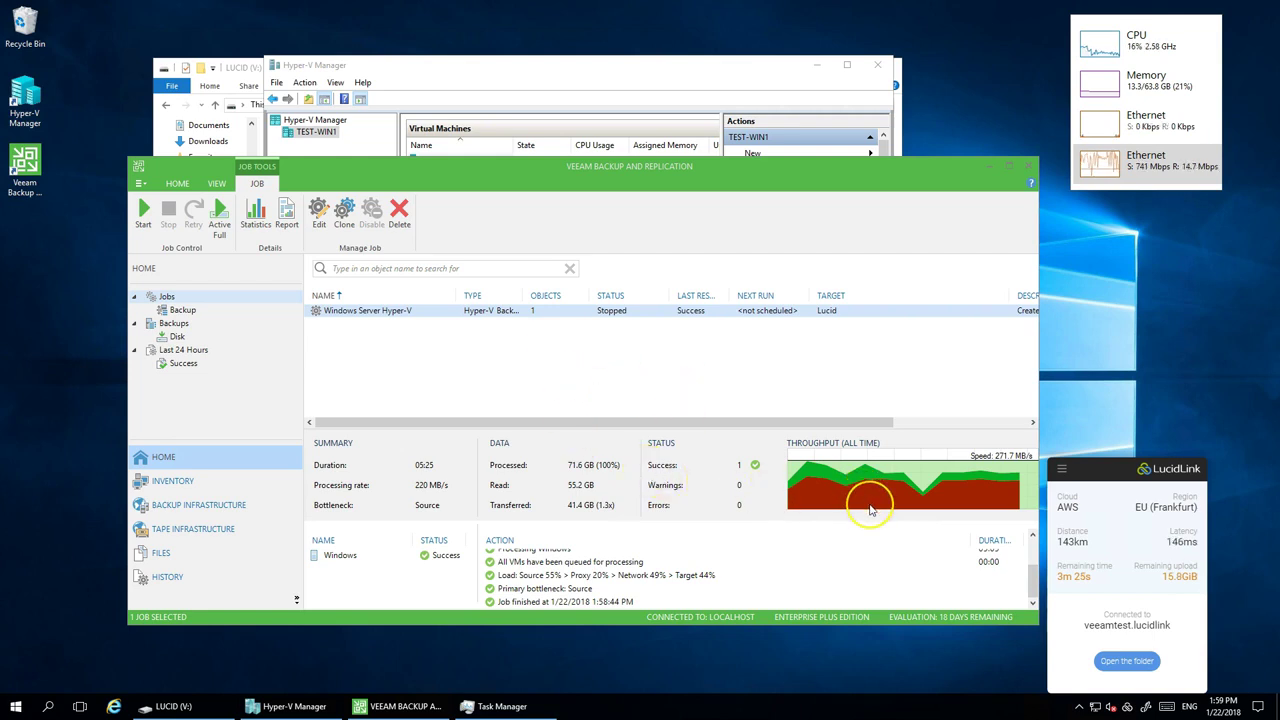
{"action": "mouse_move", "coordinate": [870, 509]}
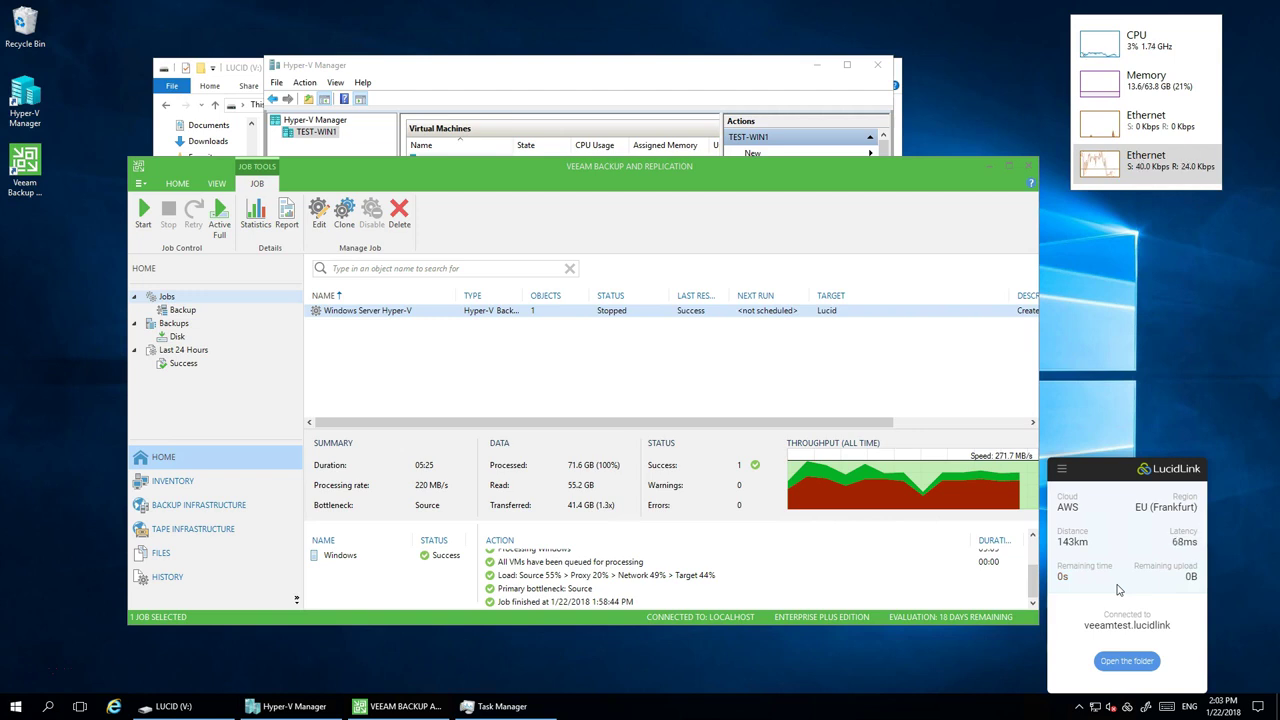
- Turn off the Windows virtual machine in Hyper-V Manager
{"action": "left_click", "coordinate": [697, 85]}
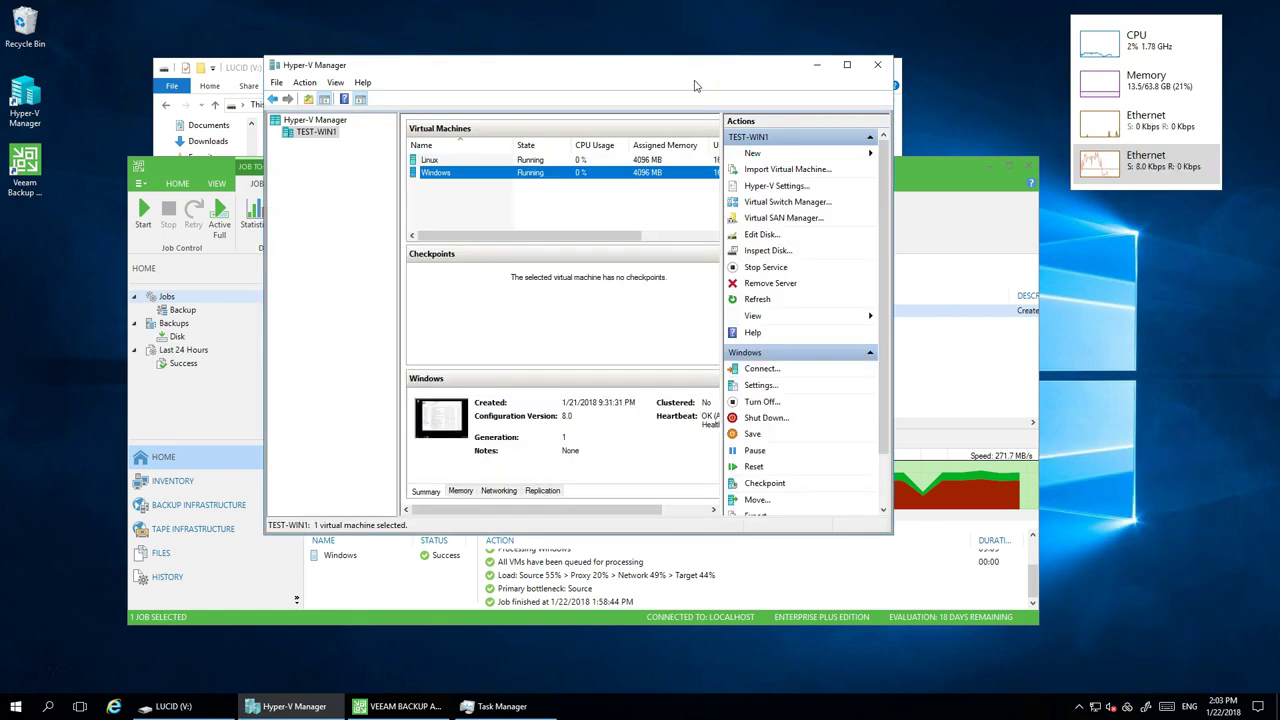
{"action": "right_click", "coordinate": [467, 181]}
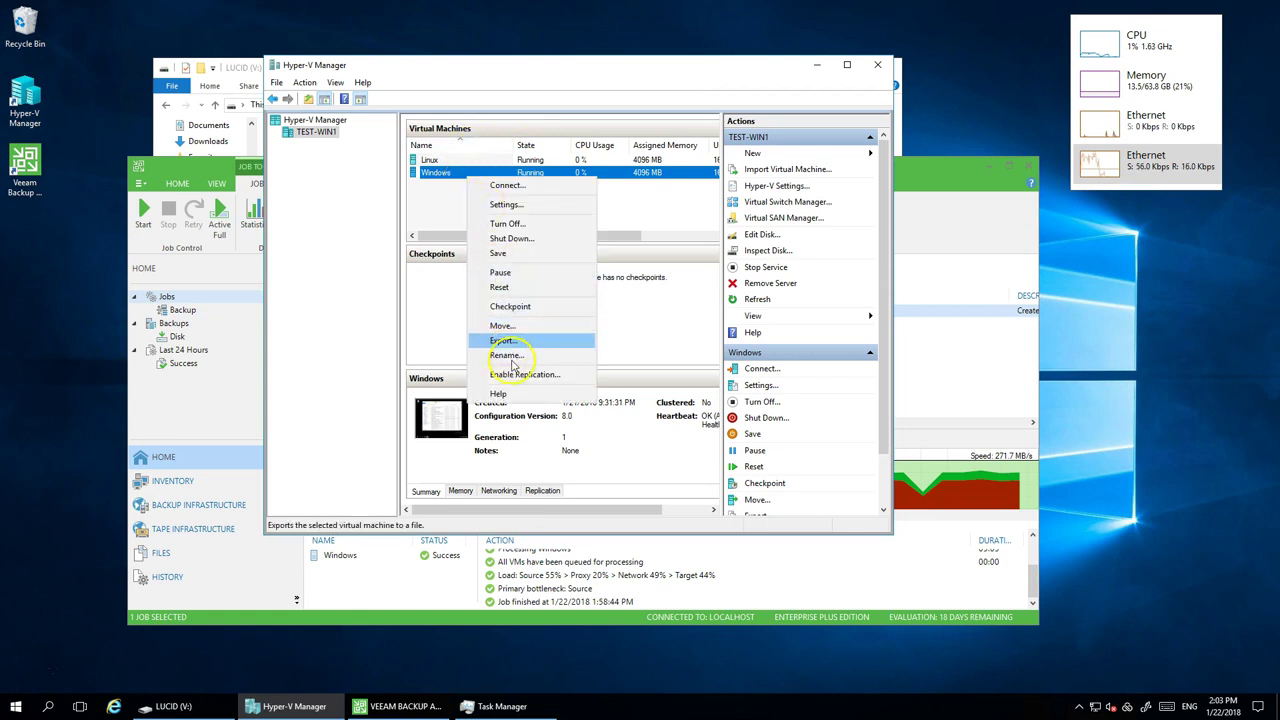
{"action": "left_click", "coordinate": [506, 222]}
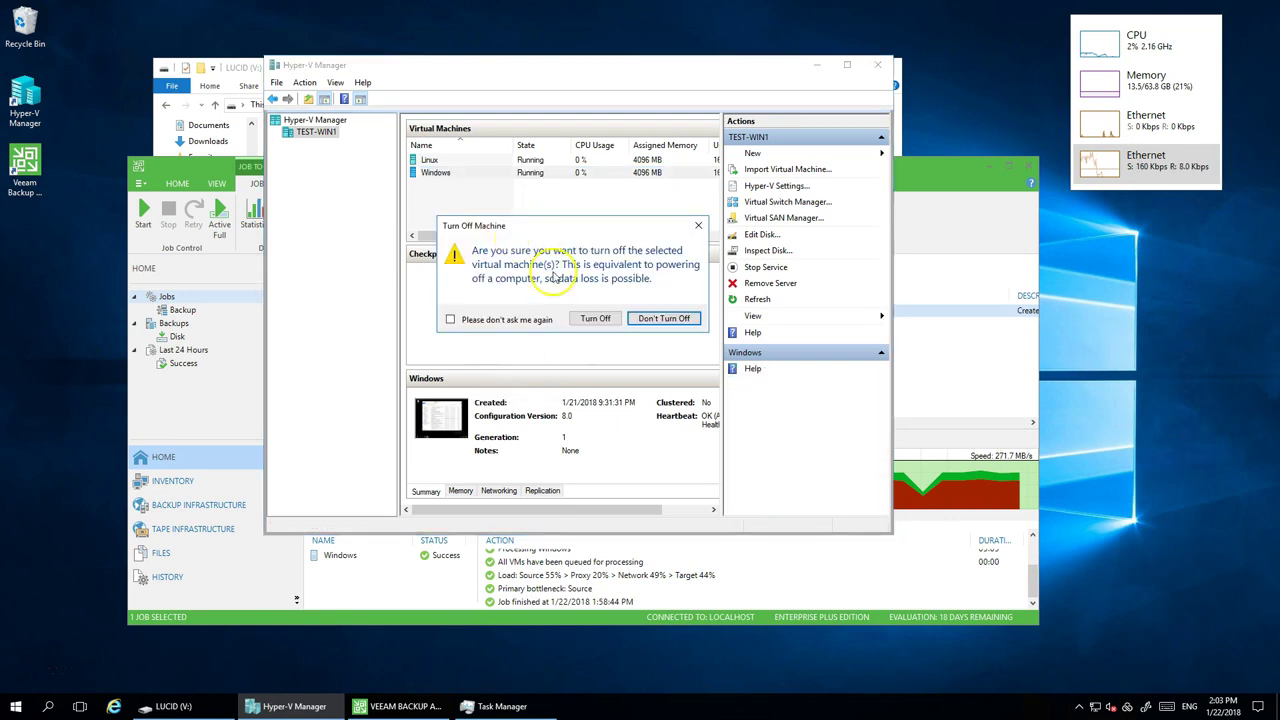
{"action": "left_click", "coordinate": [598, 318]}
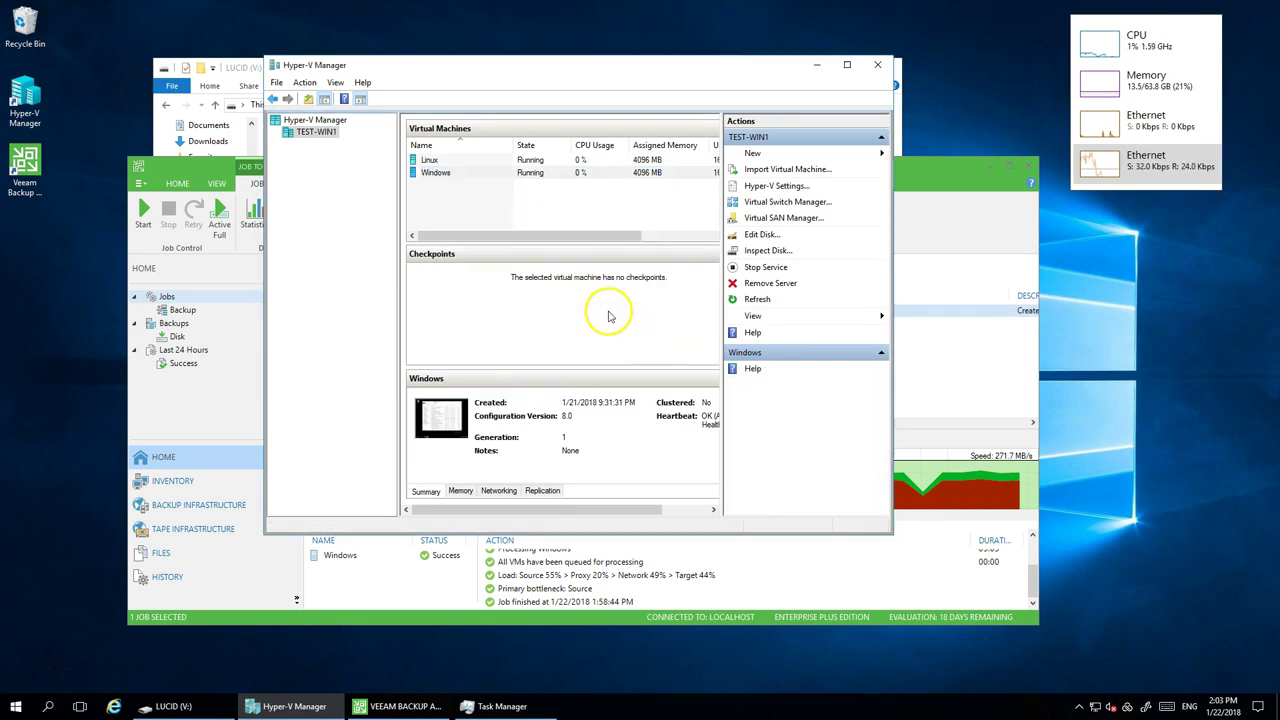
- Delete the stopped Windows virtual machine, leaving only the Linux VM
{"action": "right_click", "coordinate": [468, 178]}
{"action": "left_click", "coordinate": [505, 304]}
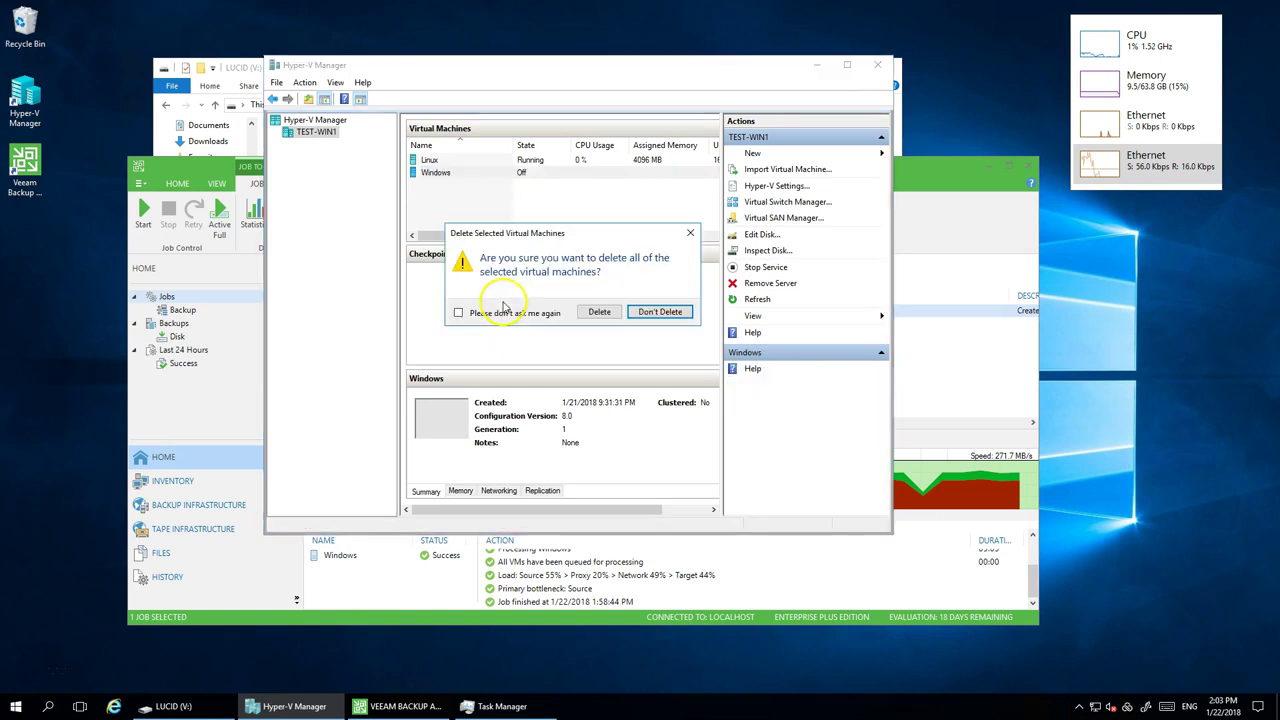
{"action": "left_click", "coordinate": [594, 314]}
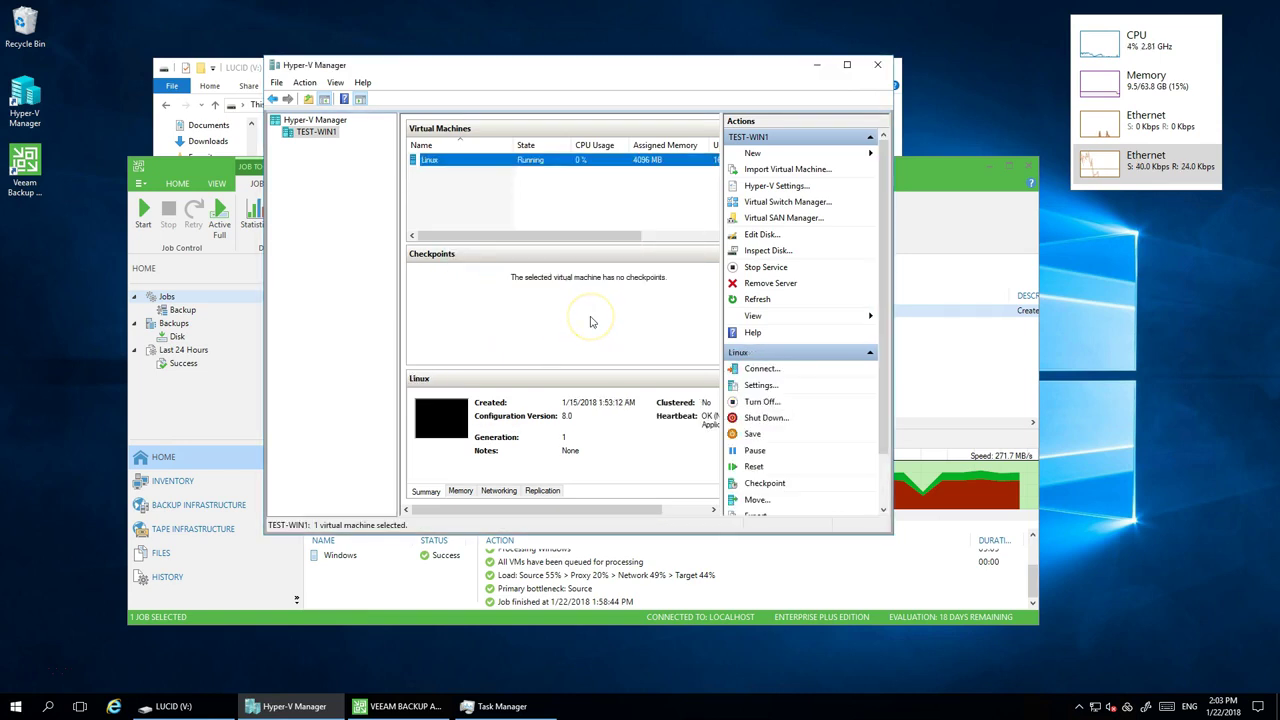
{"action": "key", "text": "super+e"}
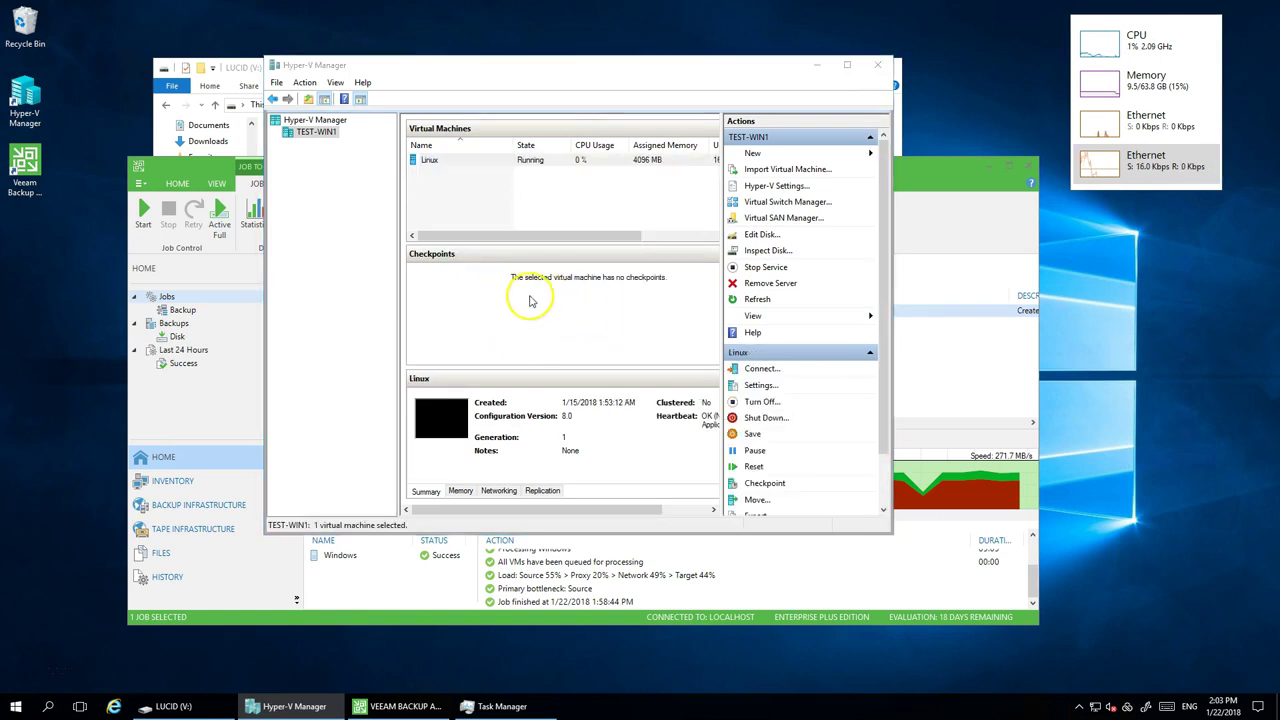
- Permanently delete the six Windows disk files from Hyper-V's Virtual hard disks folder
{"action": "left_click", "coordinate": [483, 366]}
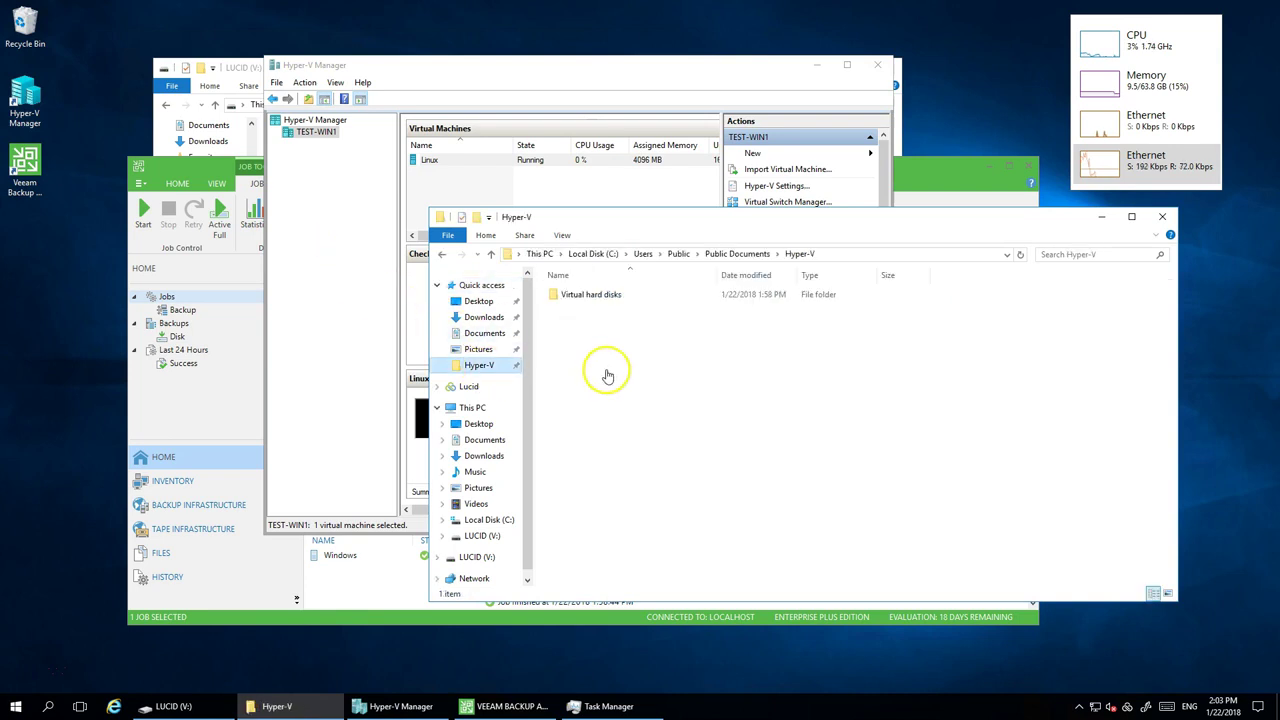
{"action": "double_click", "coordinate": [597, 297]}
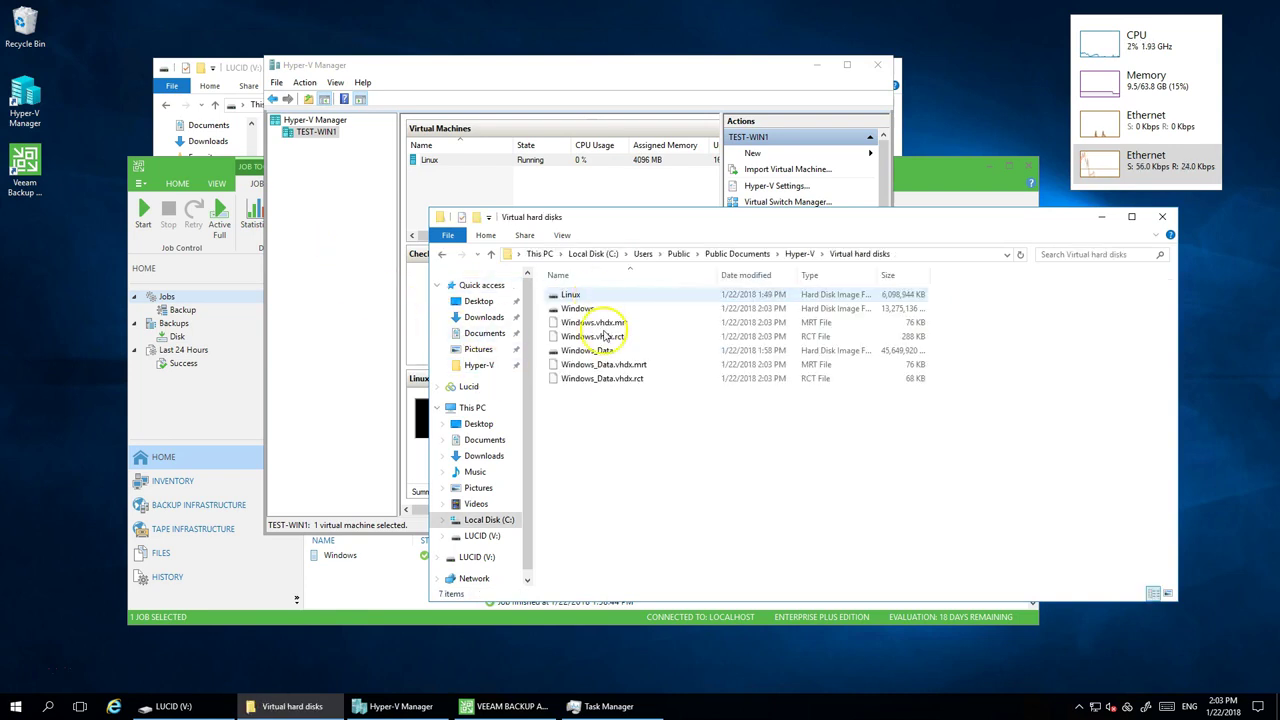
{"action": "left_click", "coordinate": [585, 309]}
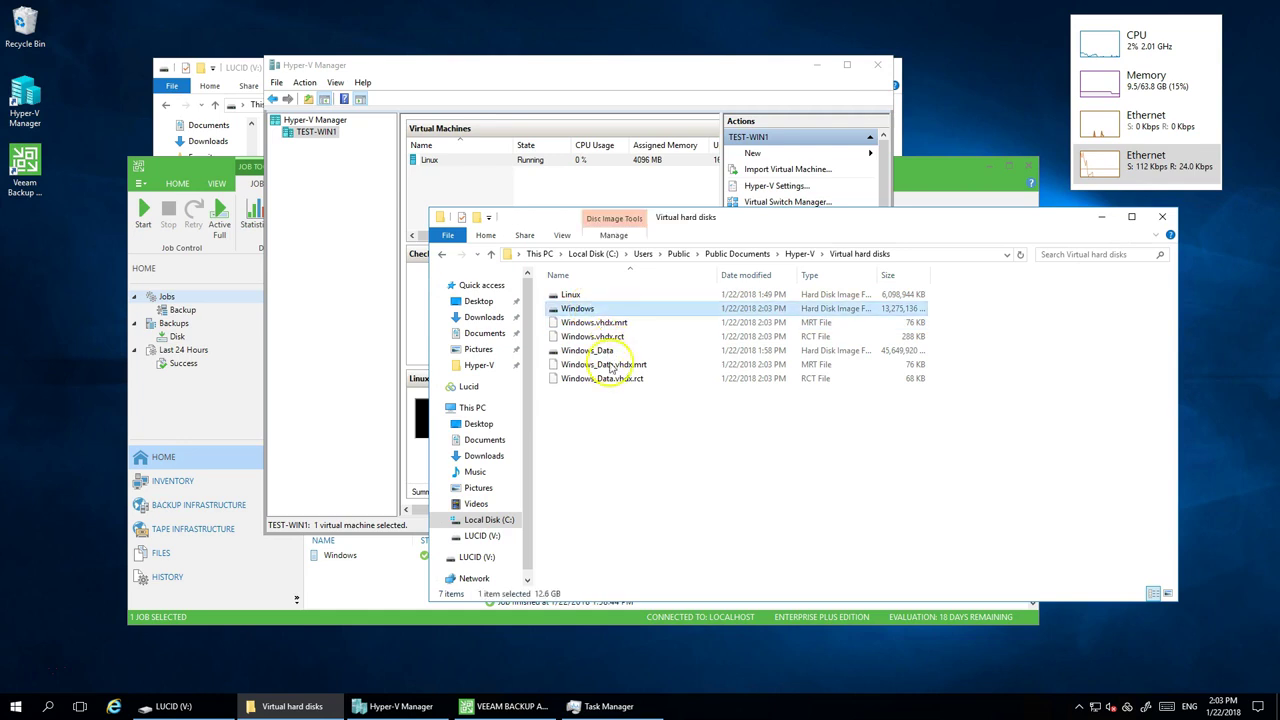
{"action": "left_click", "coordinate": [608, 382], "text": "shift"}
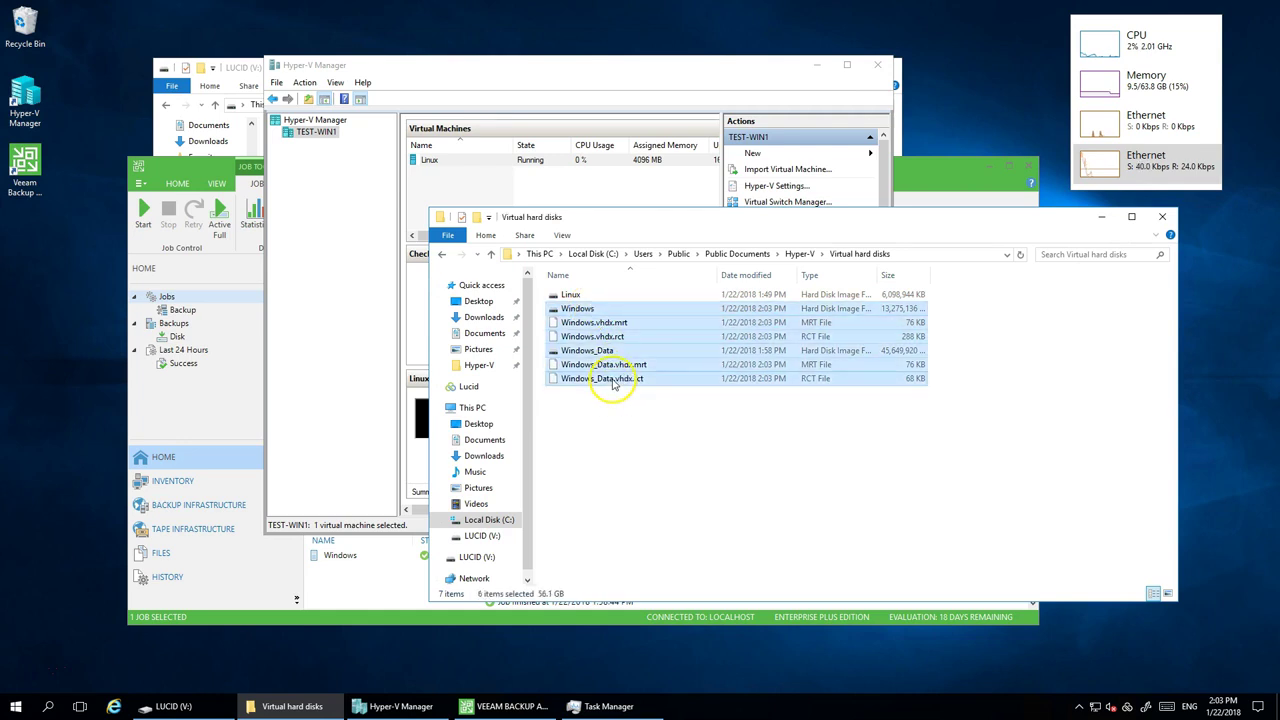
{"action": "right_click", "coordinate": [813, 347]}
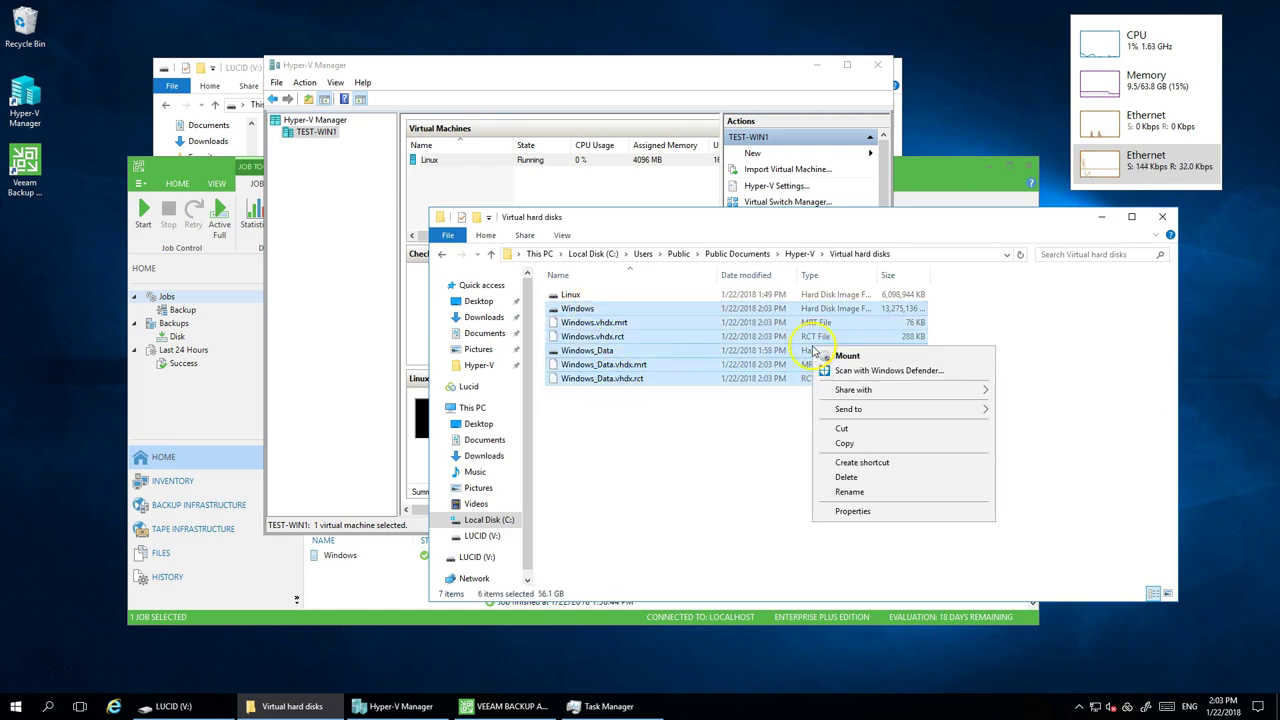
{"action": "left_click", "coordinate": [866, 477]}
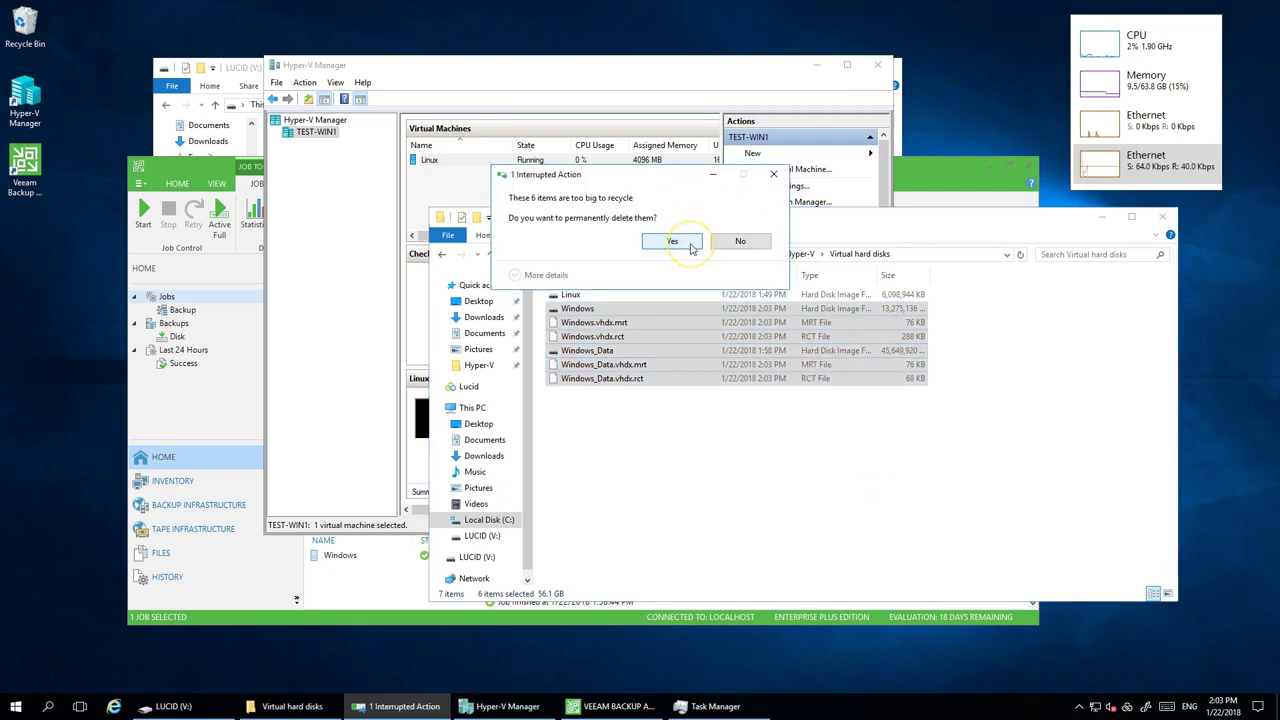
{"action": "left_click", "coordinate": [690, 246]}
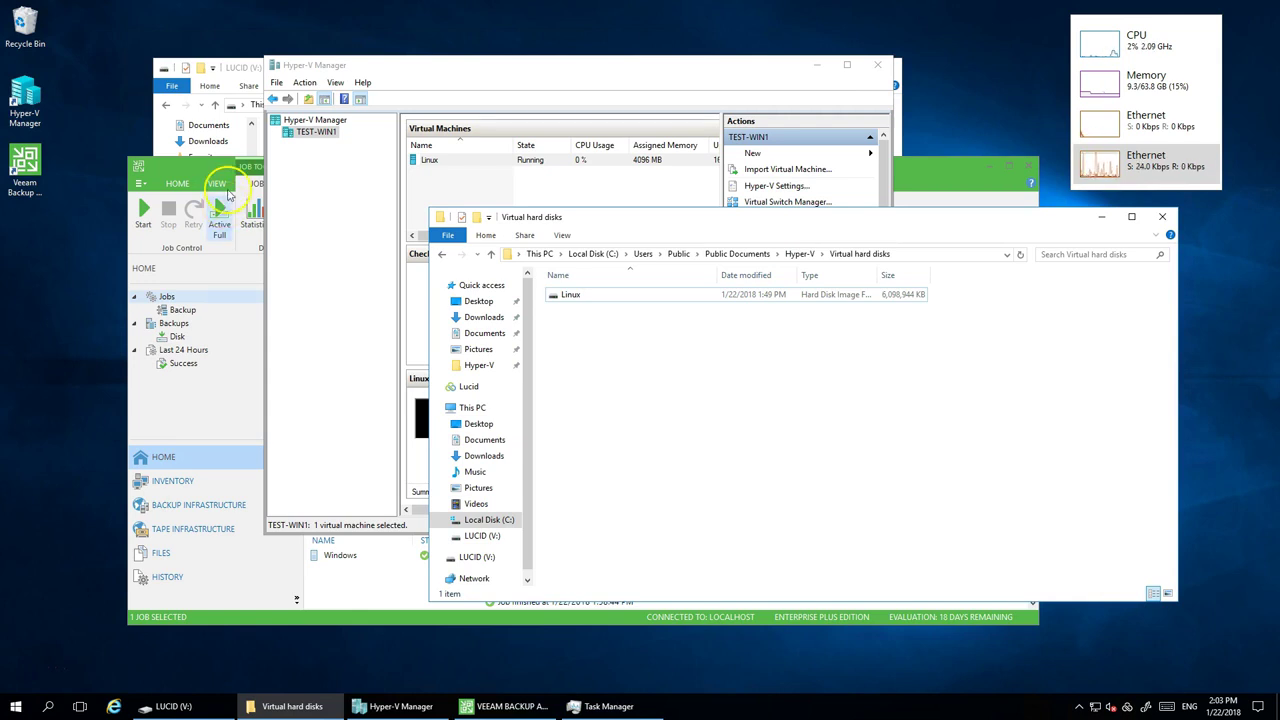
- Start an Entire VM restore from the Veeam inventory view
{"action": "left_click", "coordinate": [226, 170]}
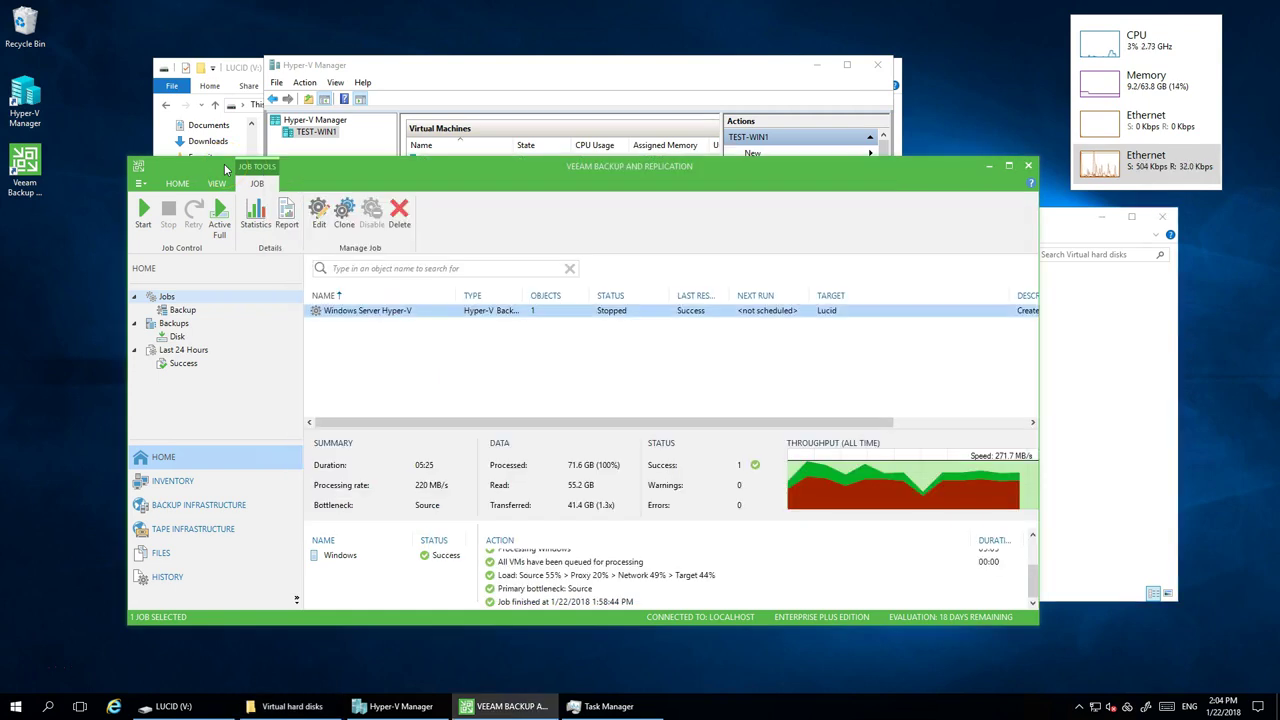
{"action": "left_click", "coordinate": [190, 483]}
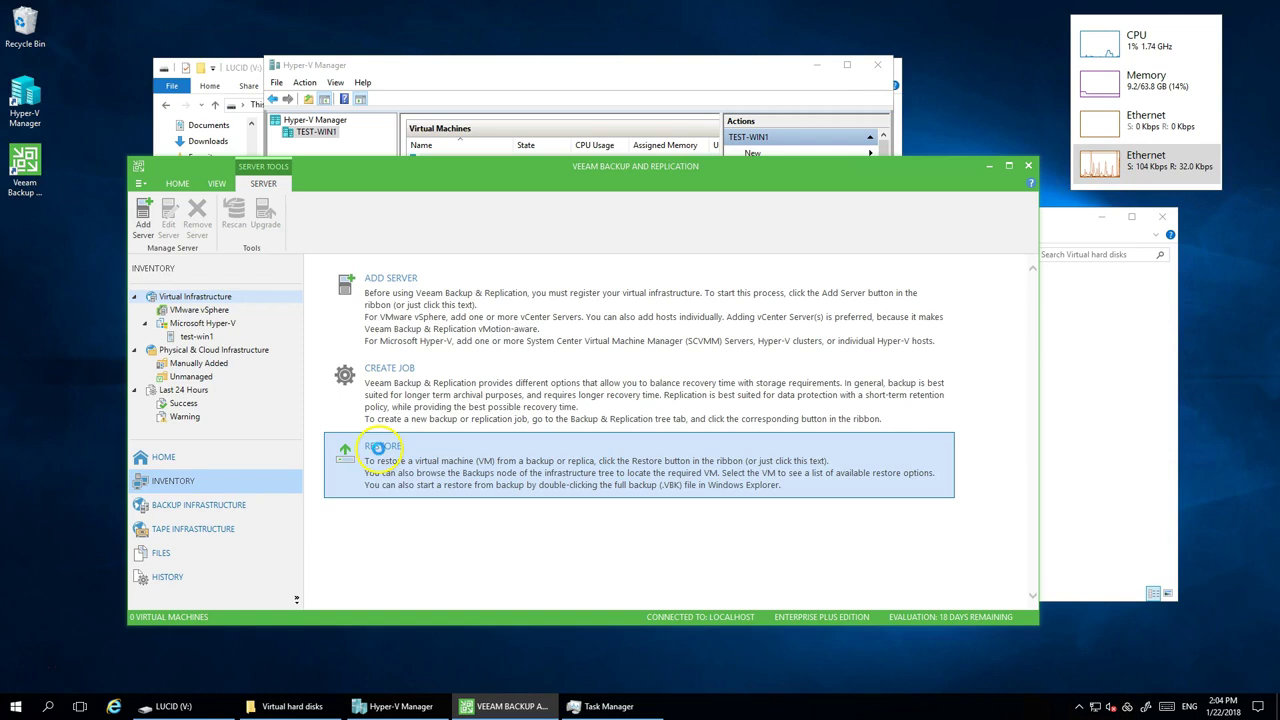
{"action": "left_click", "coordinate": [379, 450]}
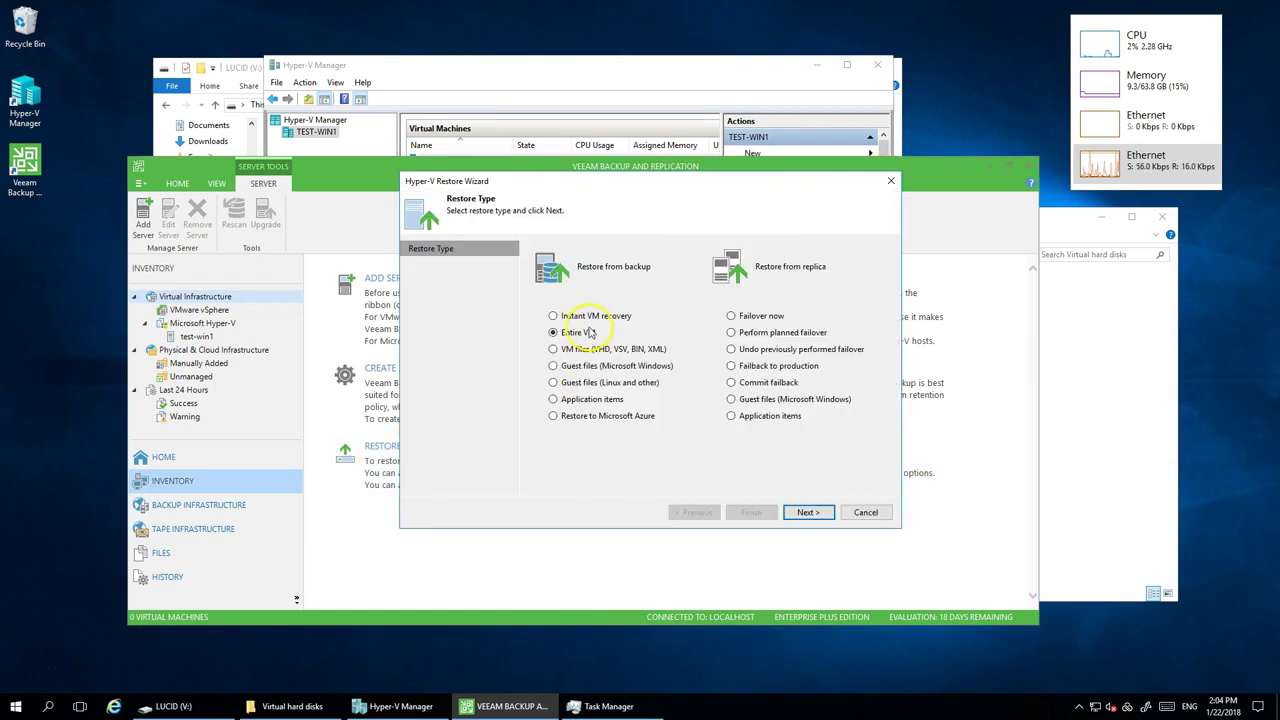
{"action": "left_click", "coordinate": [808, 512]}
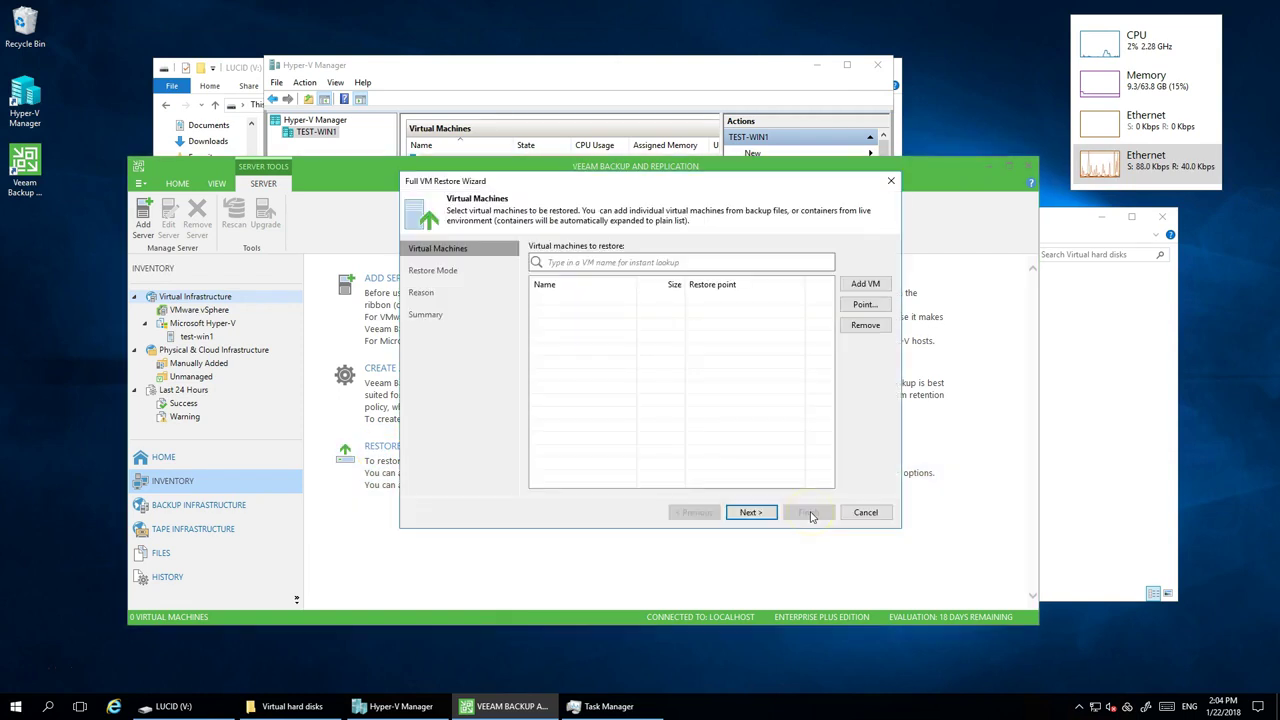
- Add the Windows VM from the Windows Server Hyper-V backup to the restore list
{"action": "left_click", "coordinate": [863, 289]}
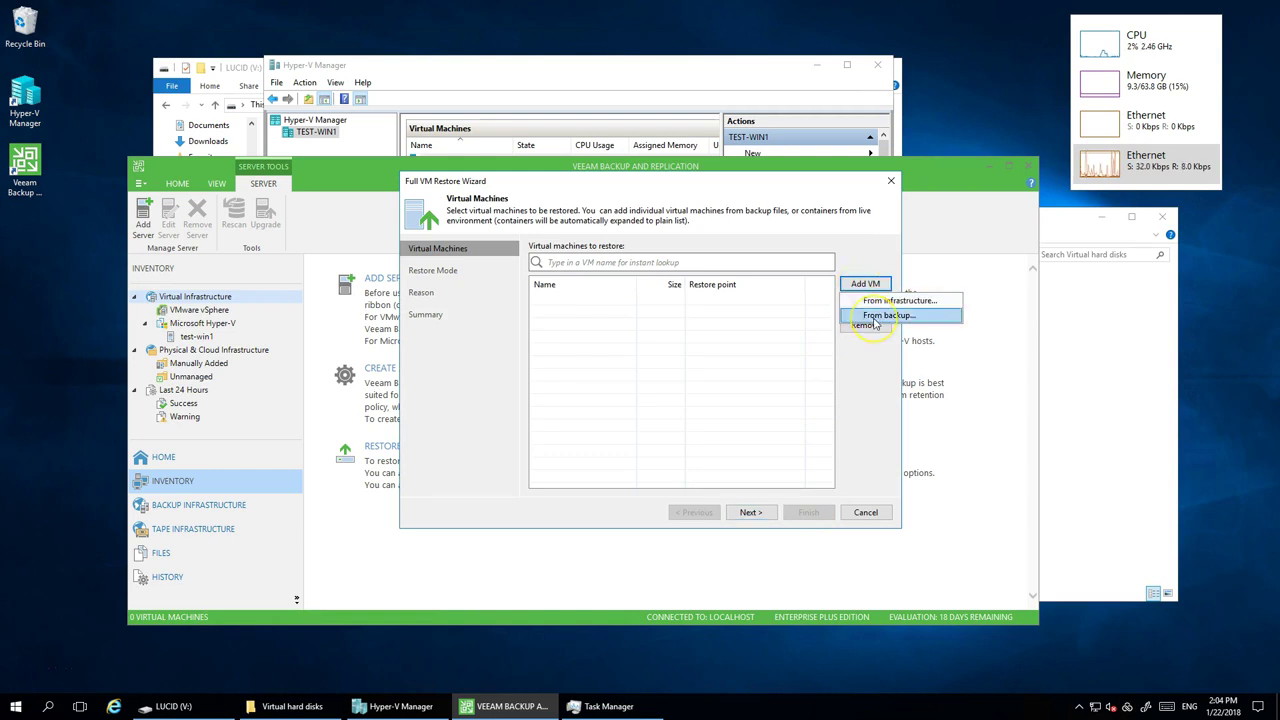
{"action": "left_click", "coordinate": [887, 316]}
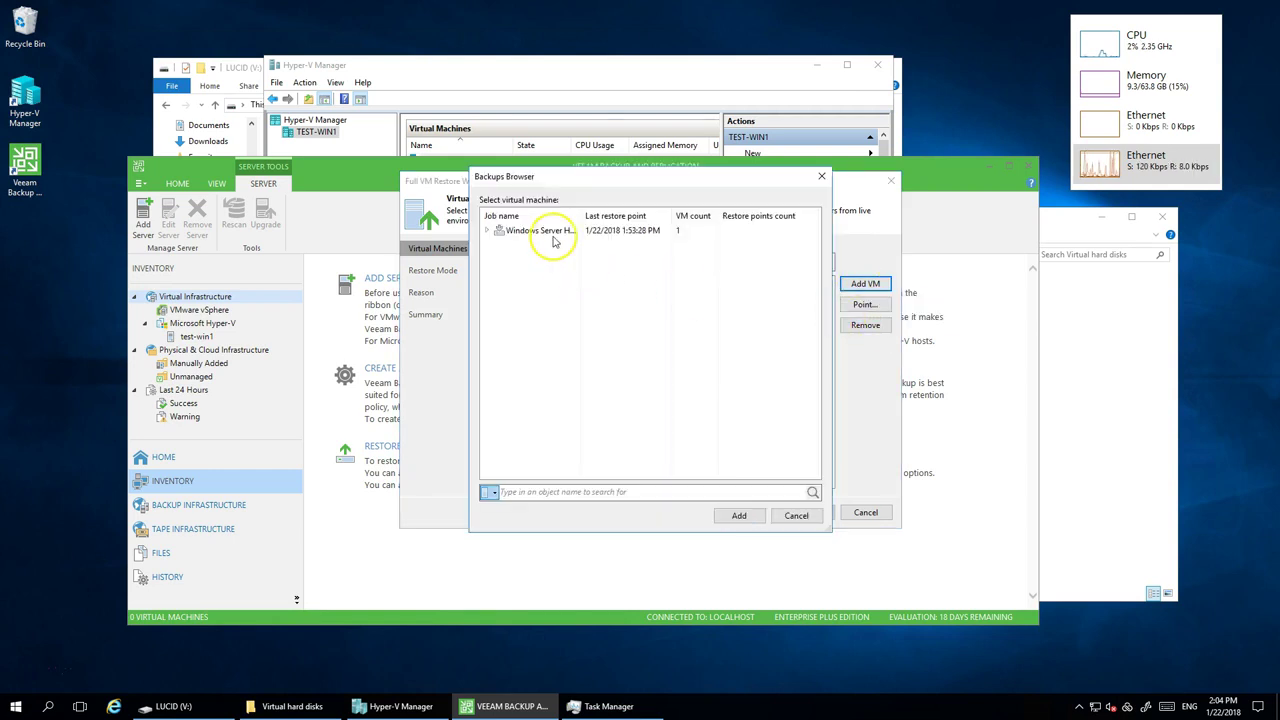
{"action": "left_click", "coordinate": [499, 234]}
{"action": "left_click", "coordinate": [487, 231]}
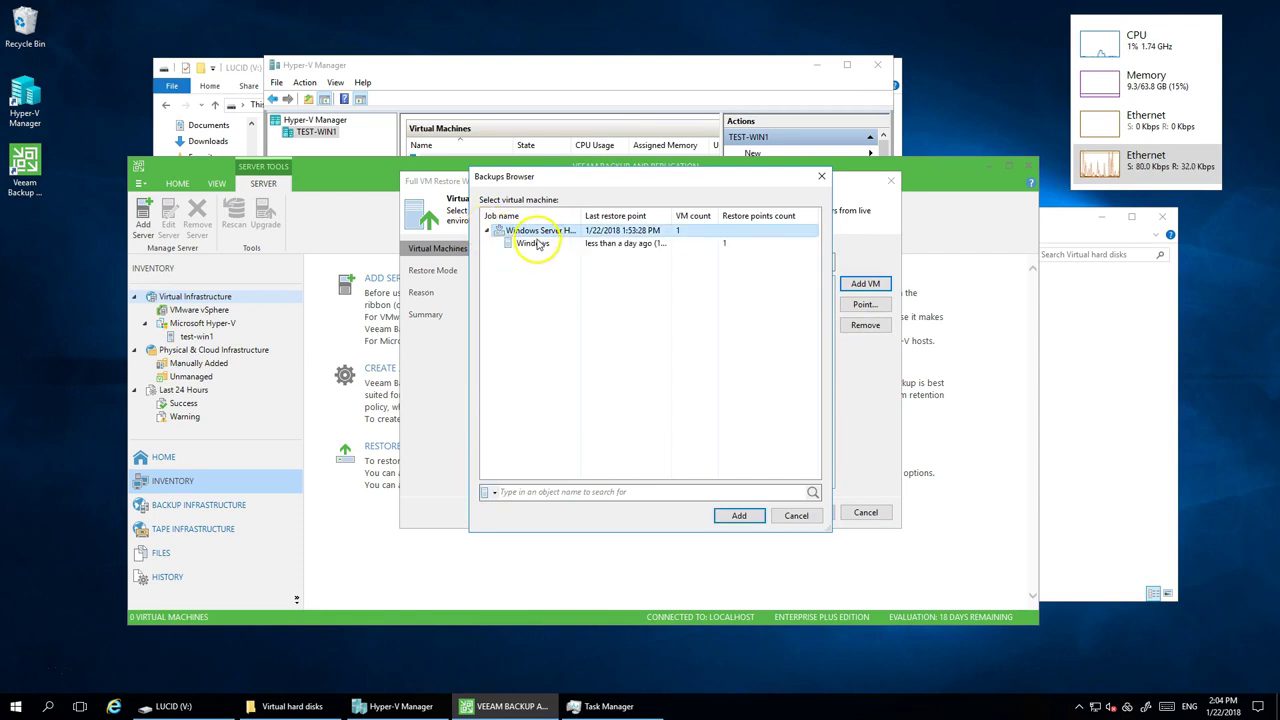
{"action": "left_click", "coordinate": [538, 246]}
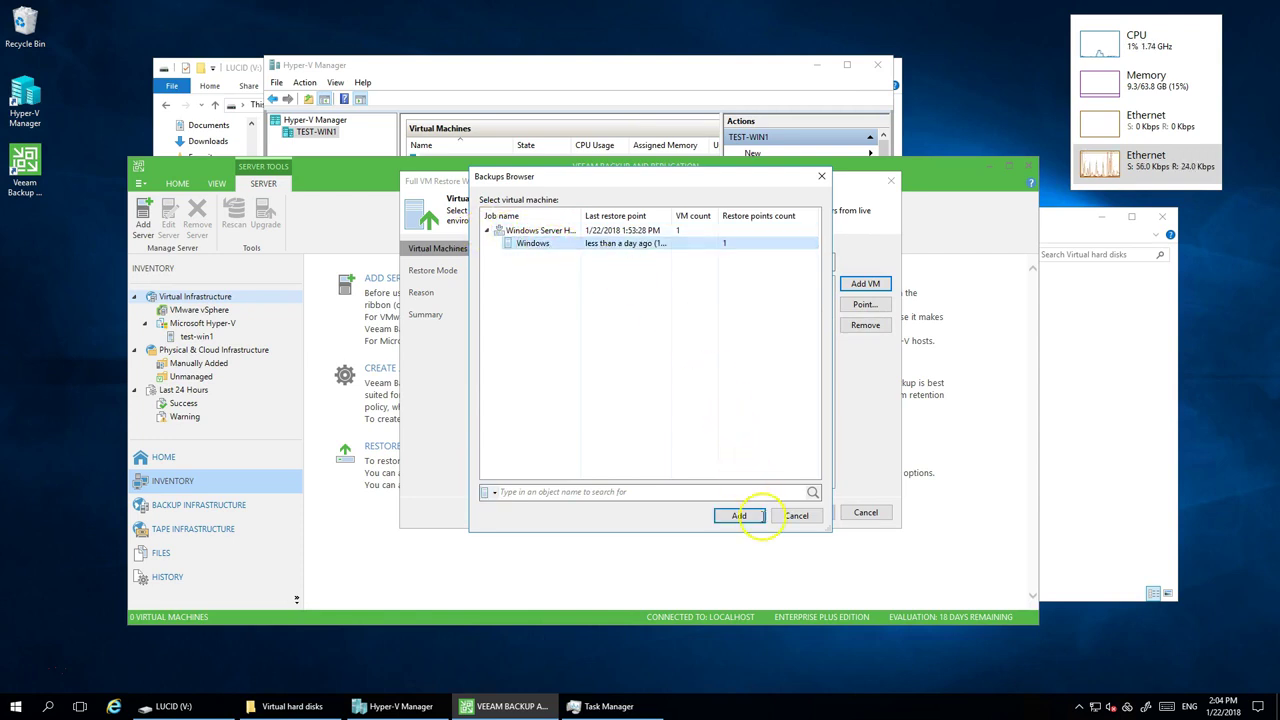
{"action": "left_click", "coordinate": [760, 518]}
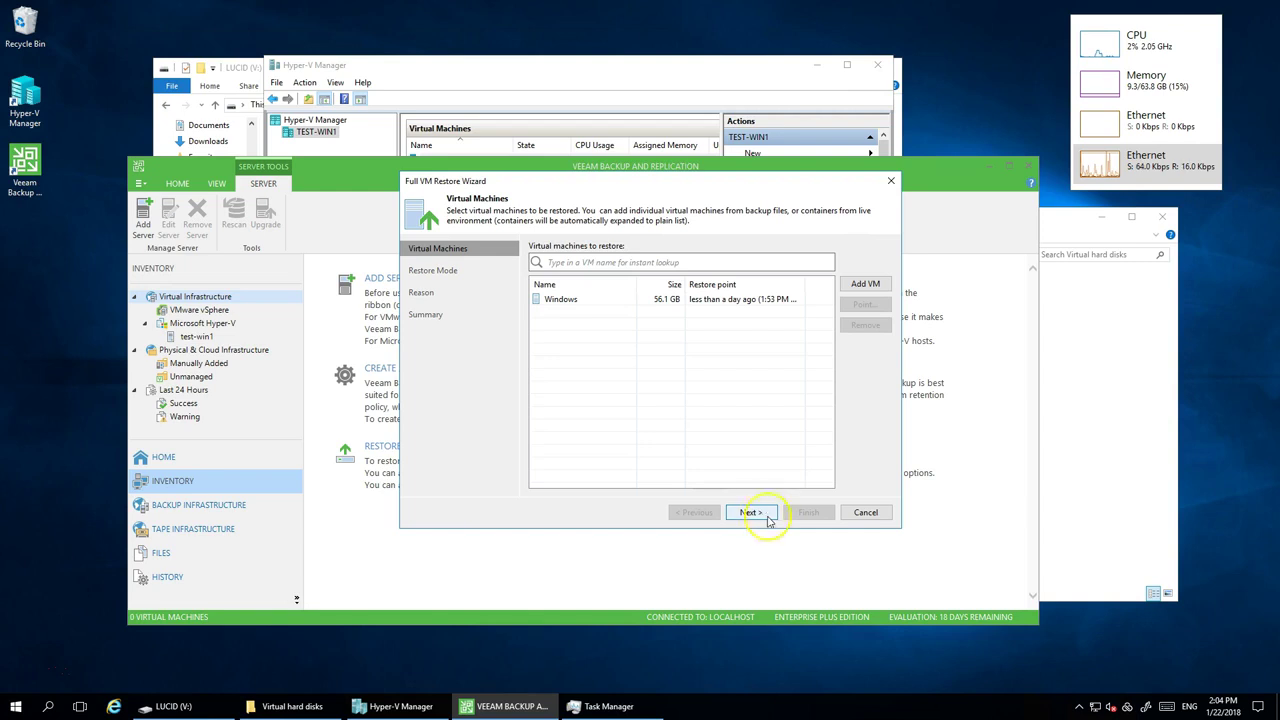
- Restore to the original location, skip the restore reason, and reach the summary
{"action": "left_click", "coordinate": [752, 513]}
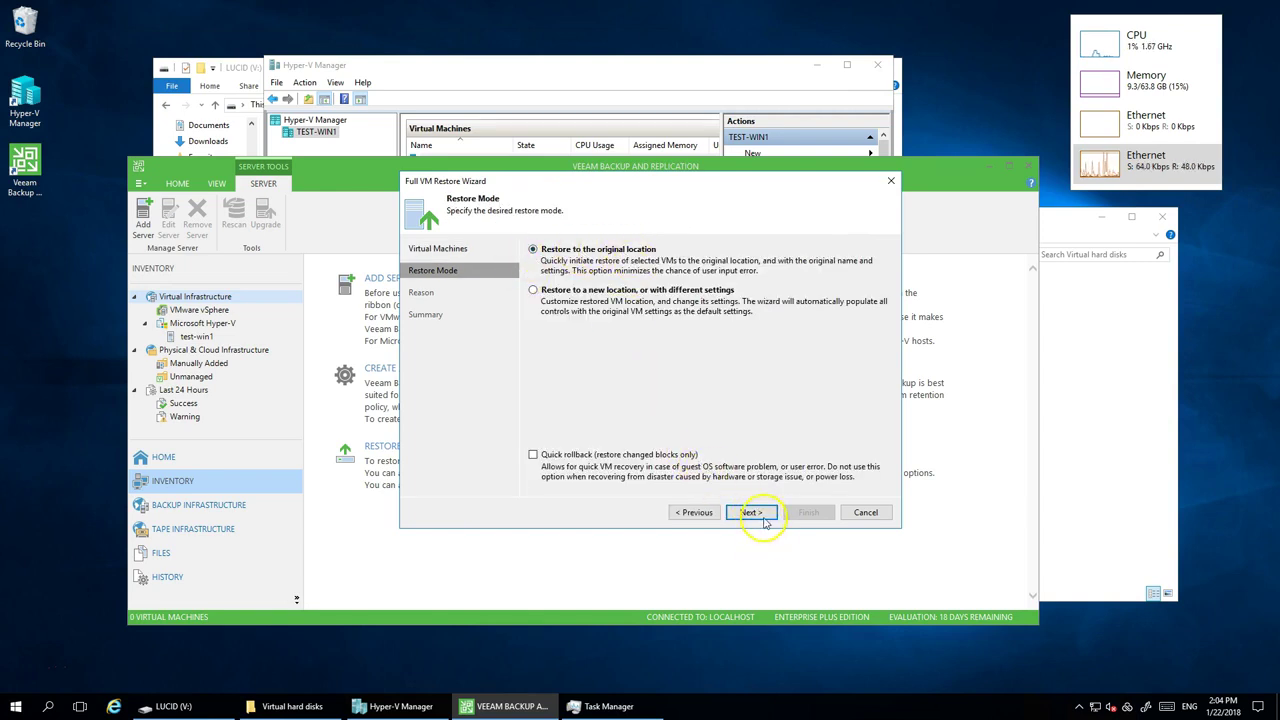
{"action": "left_click", "coordinate": [750, 513]}
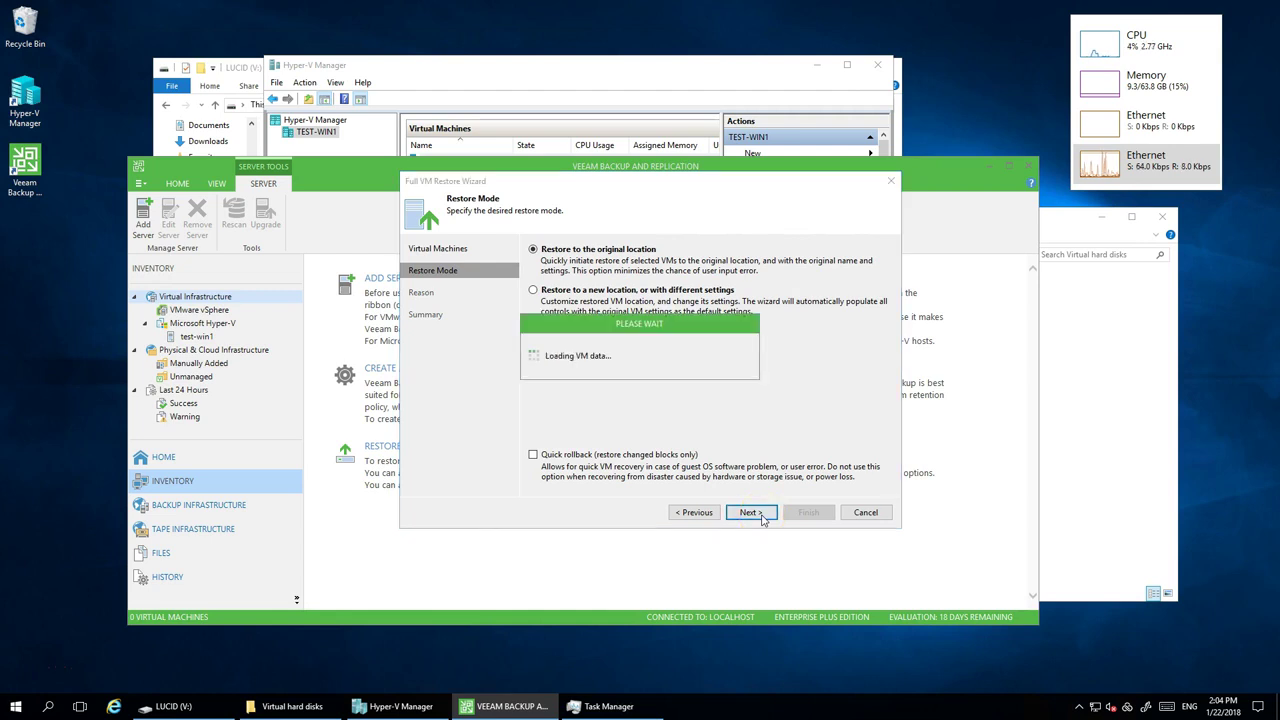
{"action": "left_click", "coordinate": [760, 516]}
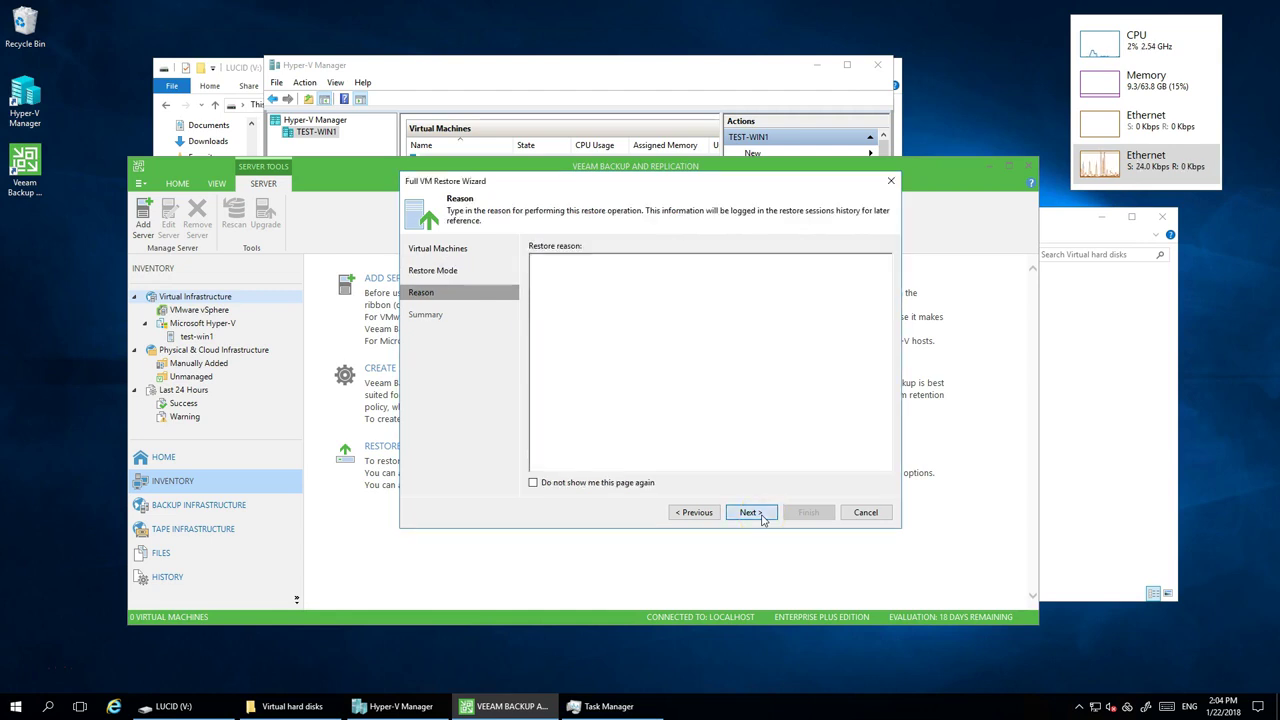
{"action": "left_click", "coordinate": [792, 517]}
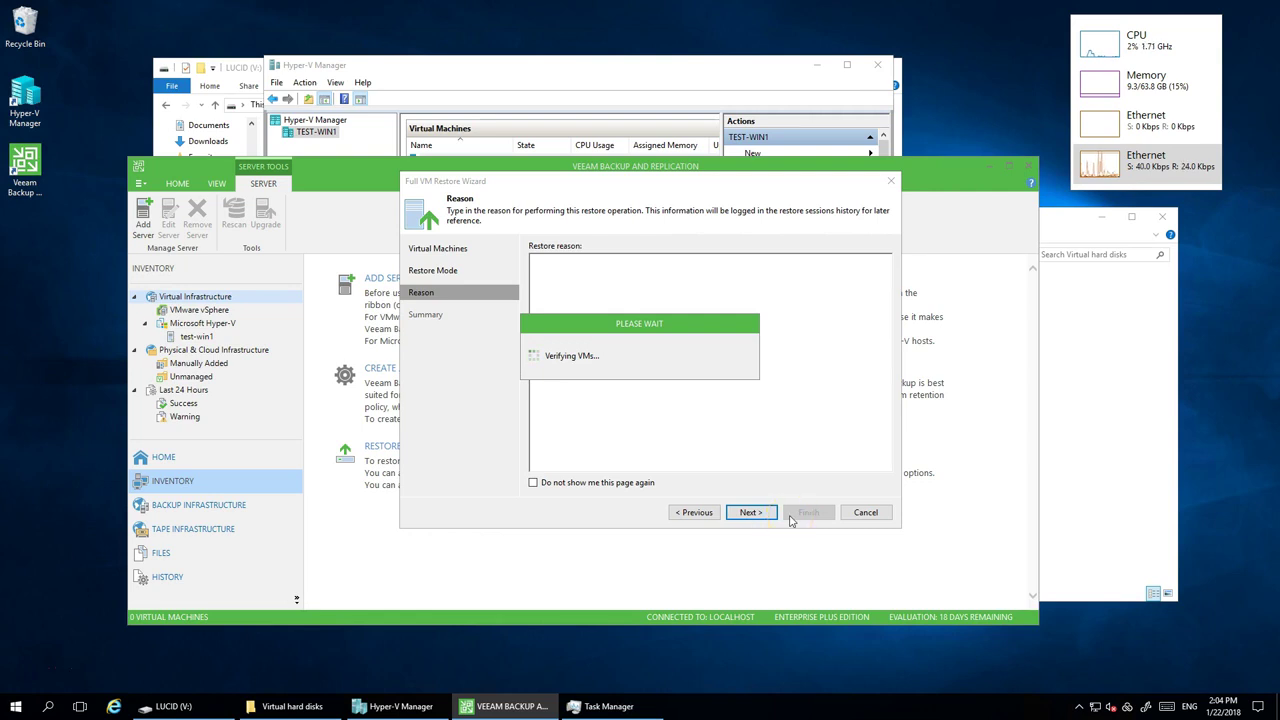
- Run the full restore and follow the session until Success, 7 files (254.0 GB)
{"action": "left_click", "coordinate": [806, 519]}
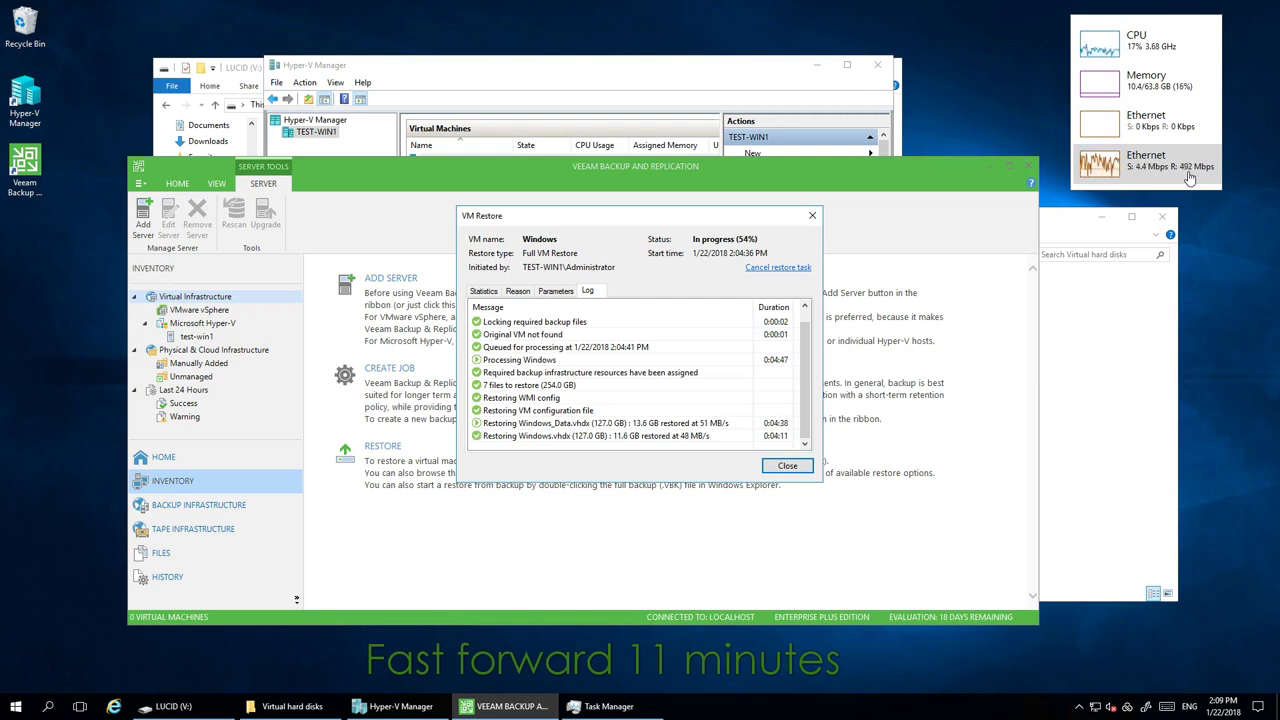
{"action": "left_click", "coordinate": [787, 466]}
{"action": "left_click", "coordinate": [197, 337]}
{"action": "left_click", "coordinate": [163, 457]}
{"action": "left_click", "coordinate": [190, 363]}
{"action": "double_click", "coordinate": [340, 310]}
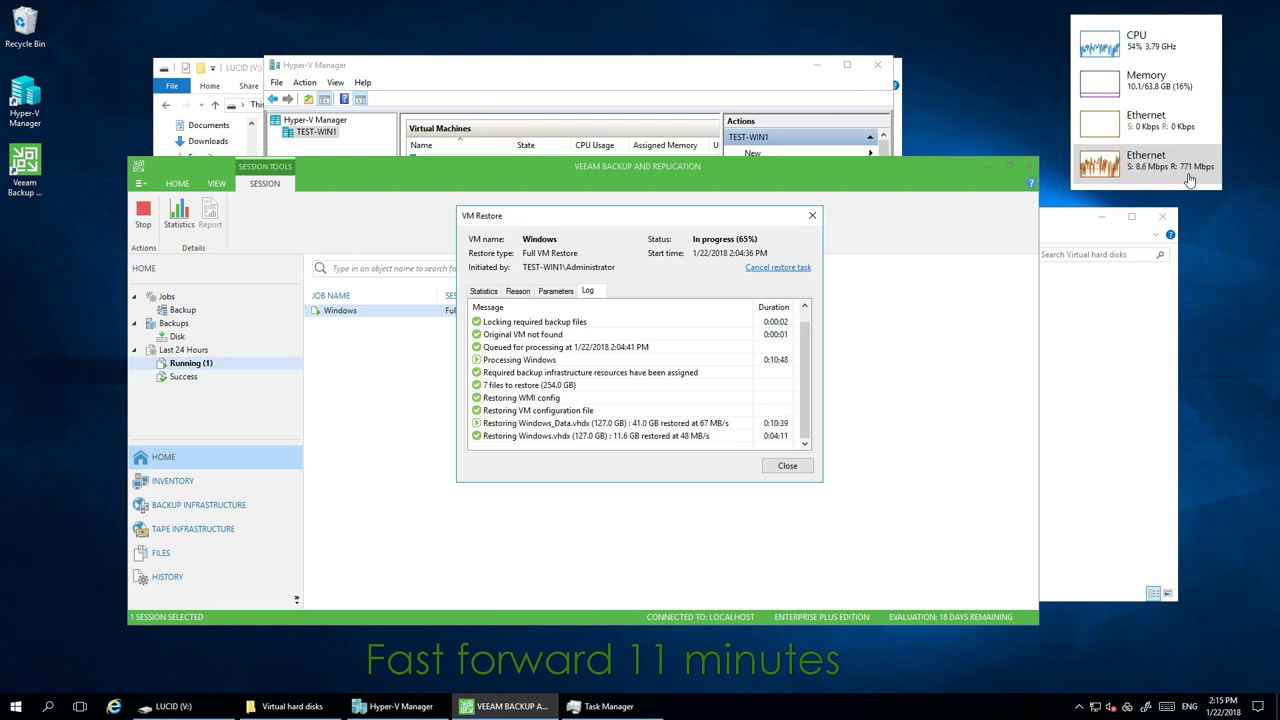
{"action": "left_click", "coordinate": [1058, 137]}
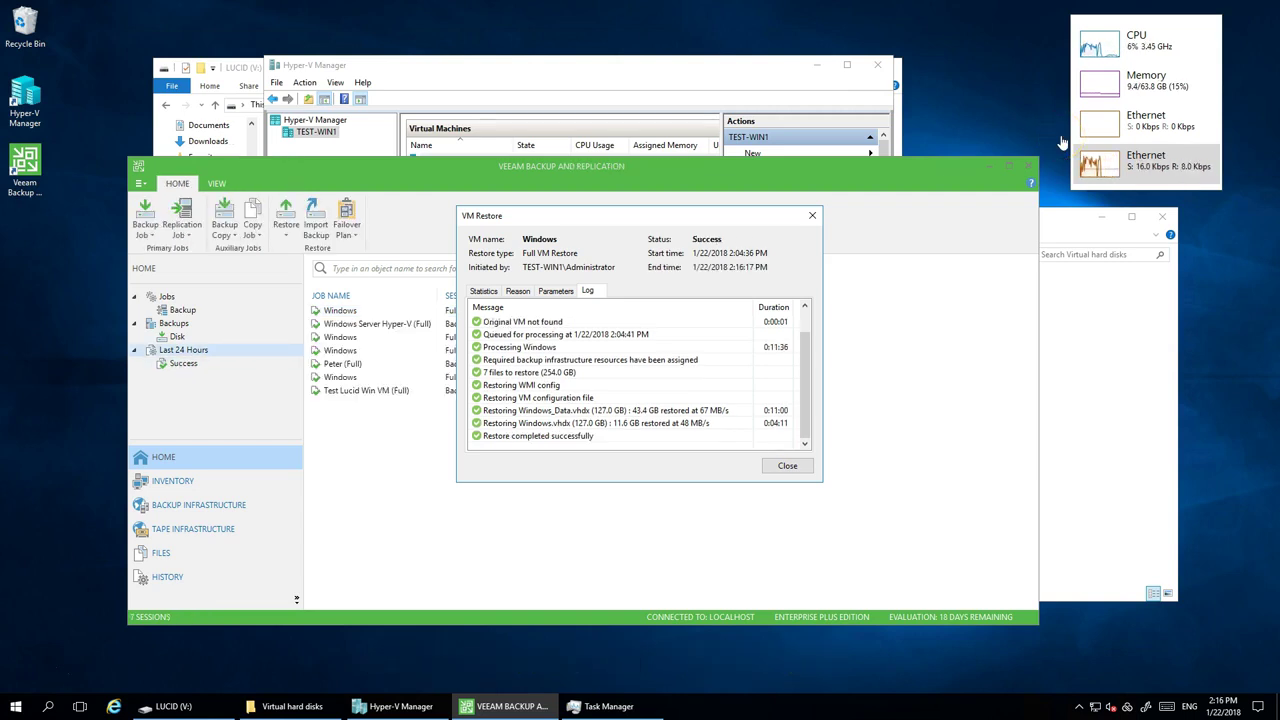
- In Hyper-V Manager, connect to the restored, turned-off Windows VM
{"action": "left_click", "coordinate": [973, 110]}
{"action": "left_click", "coordinate": [747, 72]}
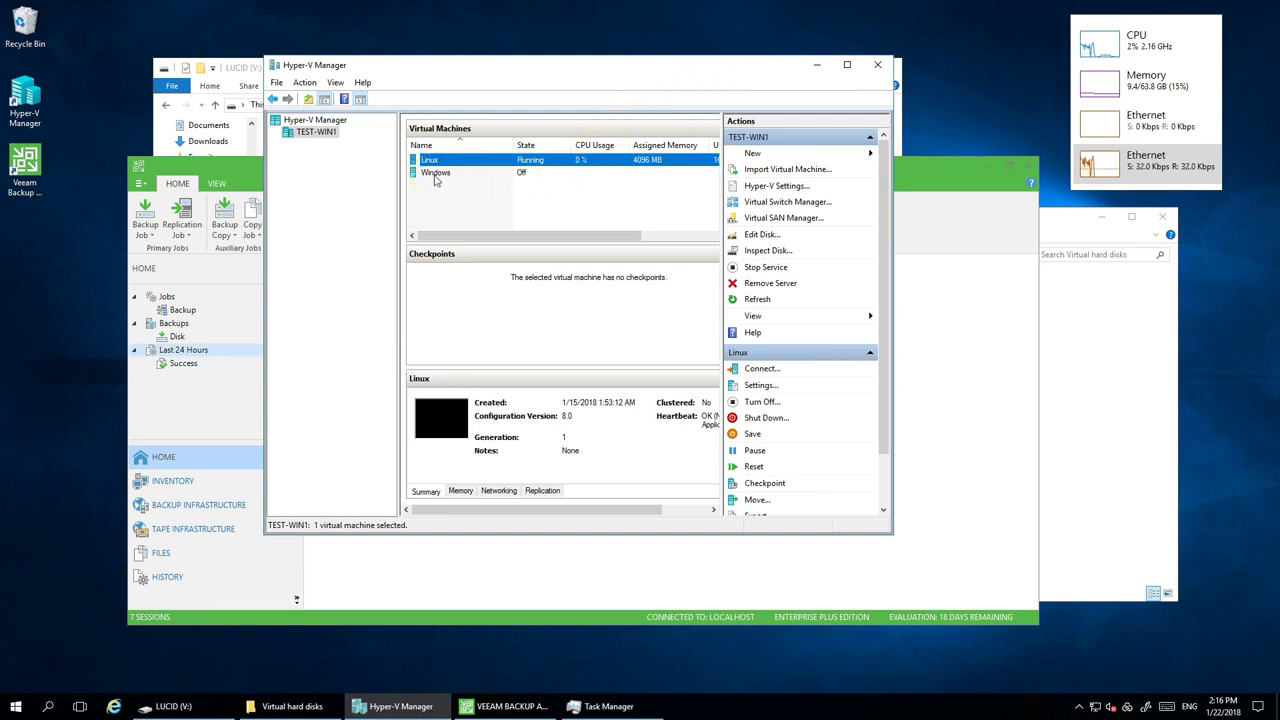
{"action": "left_click", "coordinate": [435, 179]}
{"action": "right_click", "coordinate": [435, 179]}
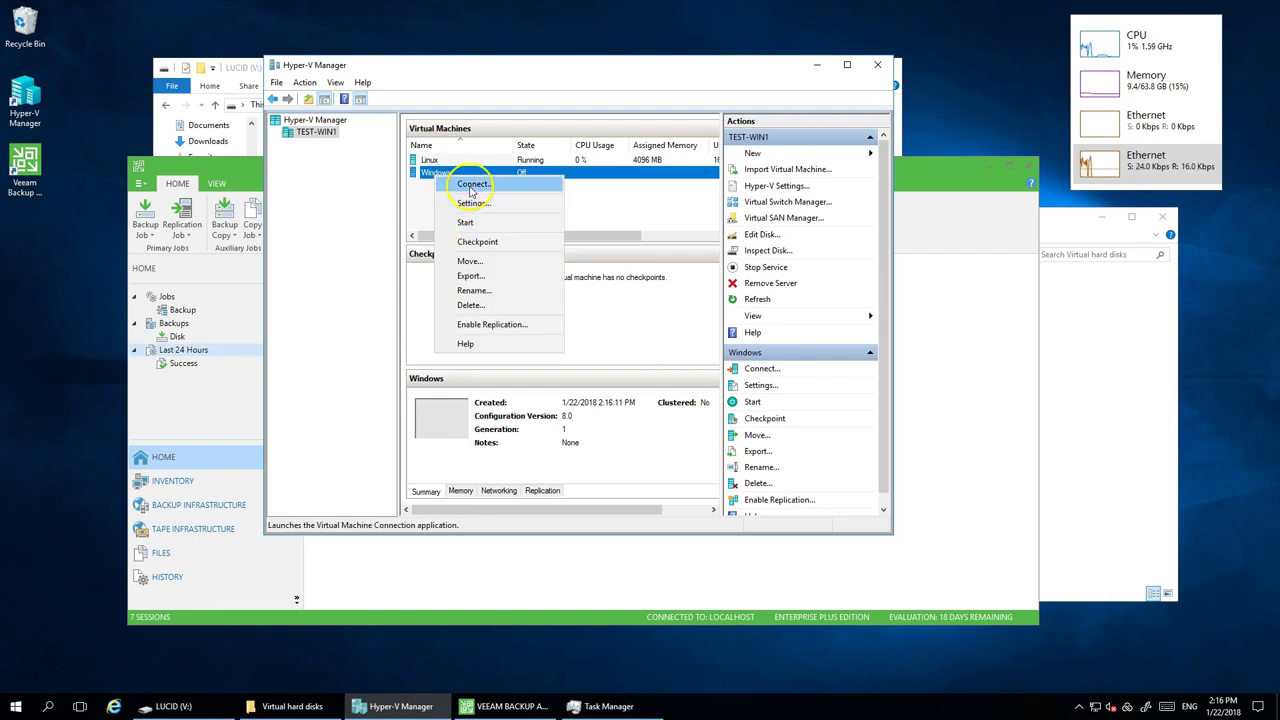
{"action": "left_click", "coordinate": [471, 186]}
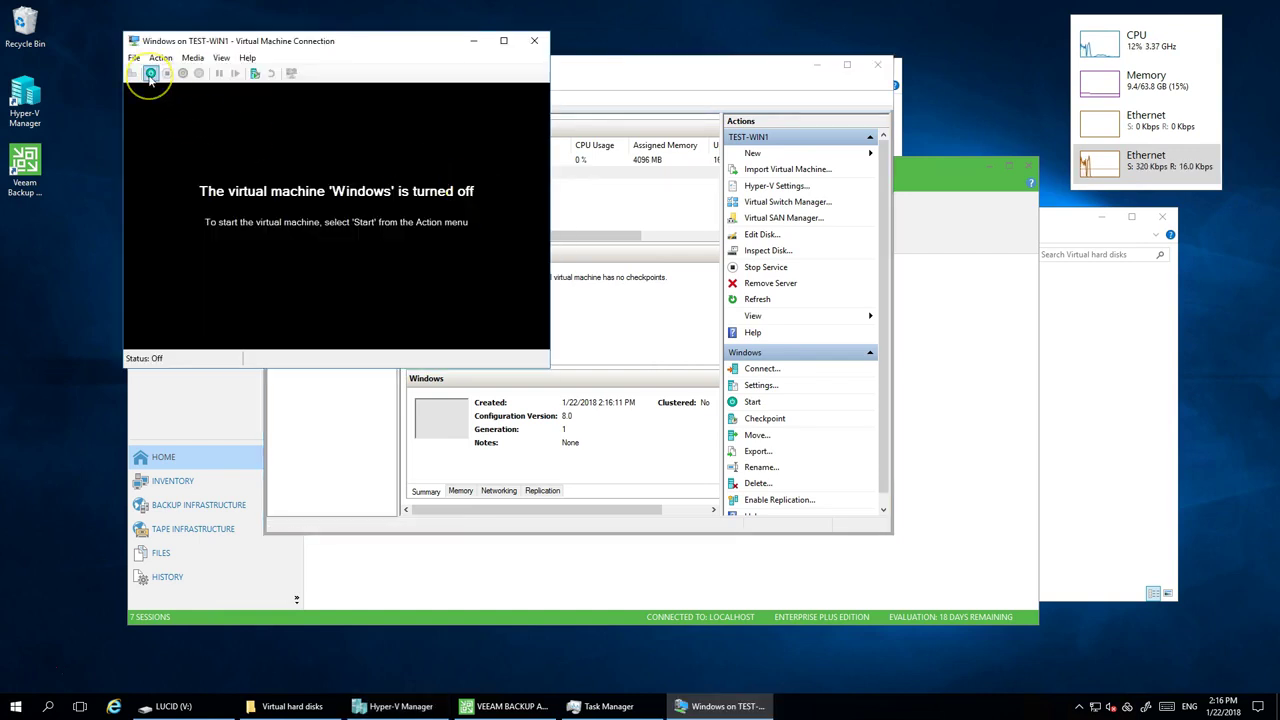
- Start the restored Windows VM and sign in as Administrator with the account password
{"action": "left_click", "coordinate": [150, 73]}
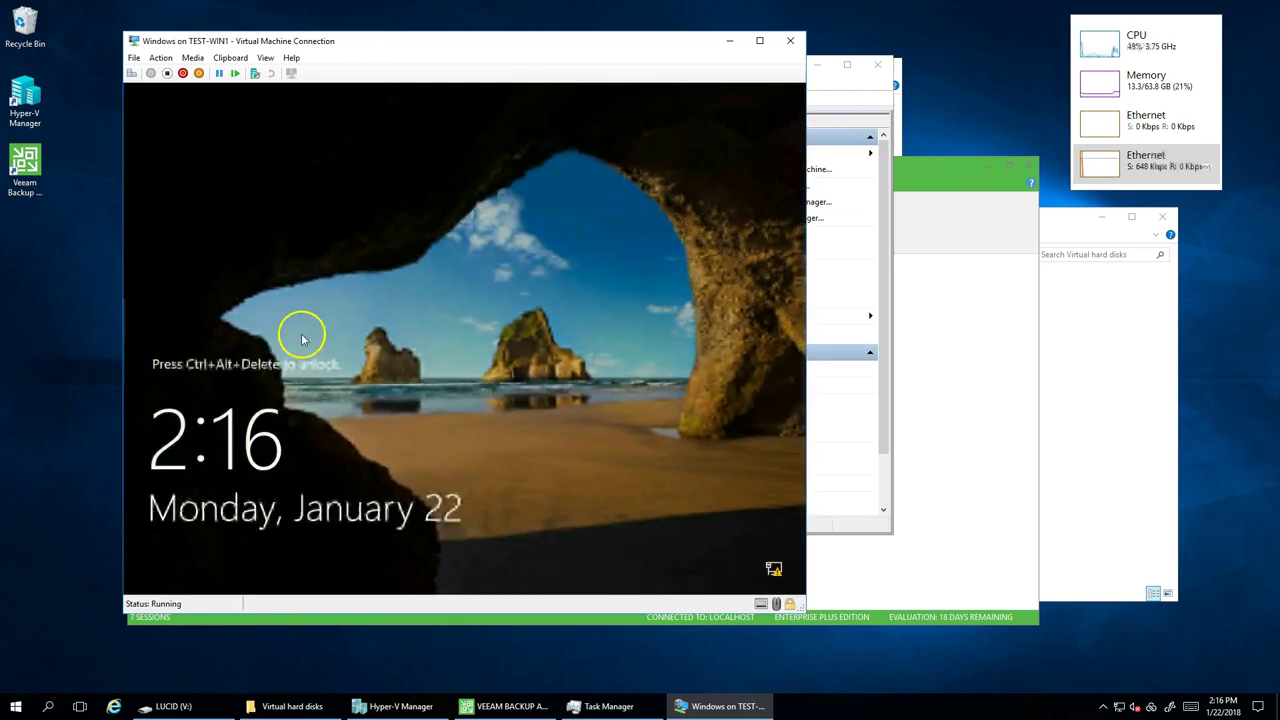
{"action": "left_click", "coordinate": [131, 73]}
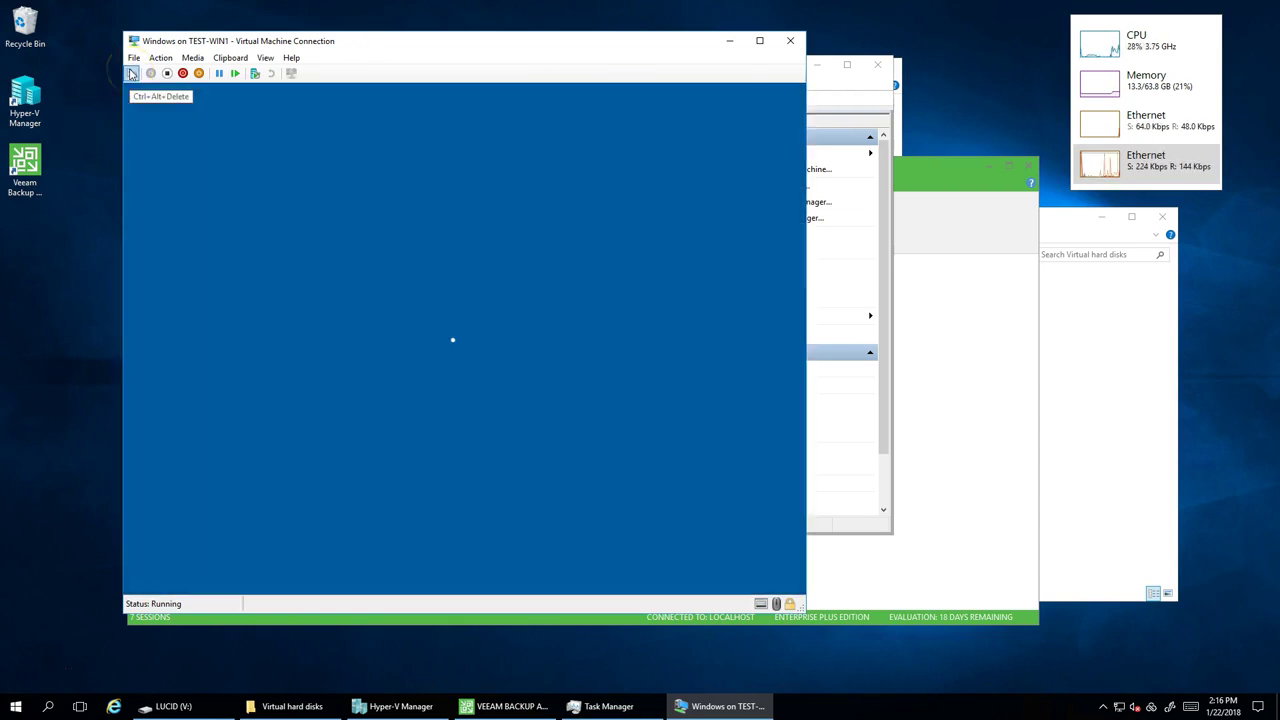
{"action": "type", "text": "Pssw0rd"}
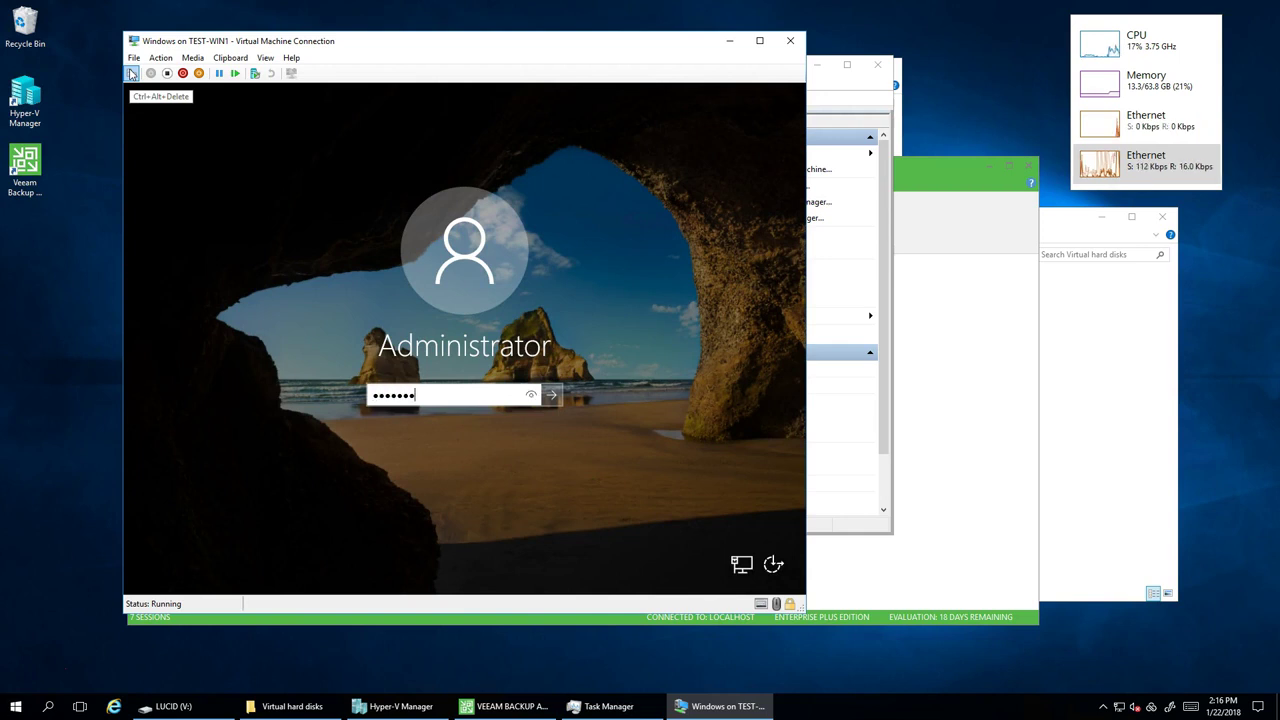
{"action": "key", "text": "Return"}
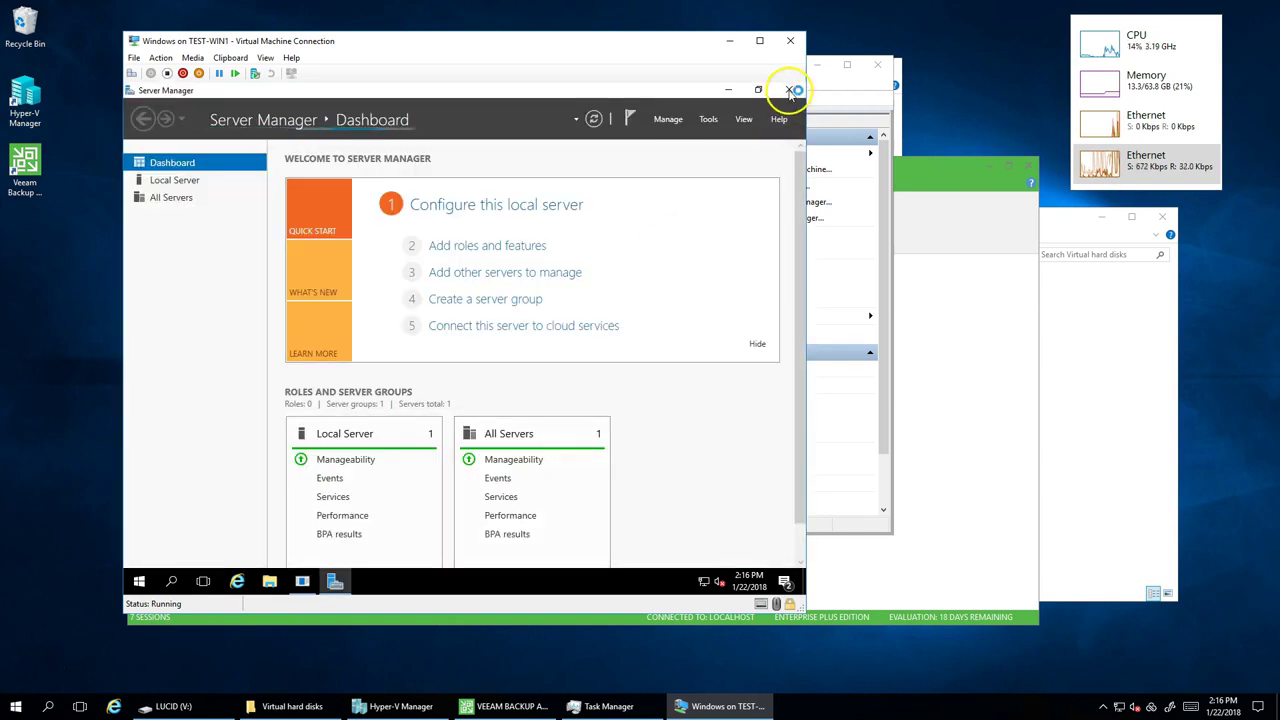
- Close Server Manager inside the VM and dismiss the Shutdown Event Tracker prompt
{"action": "left_click", "coordinate": [789, 92]}
{"action": "left_click_drag", "start_coordinate": [553, 42], "coordinate": [707, 48]}
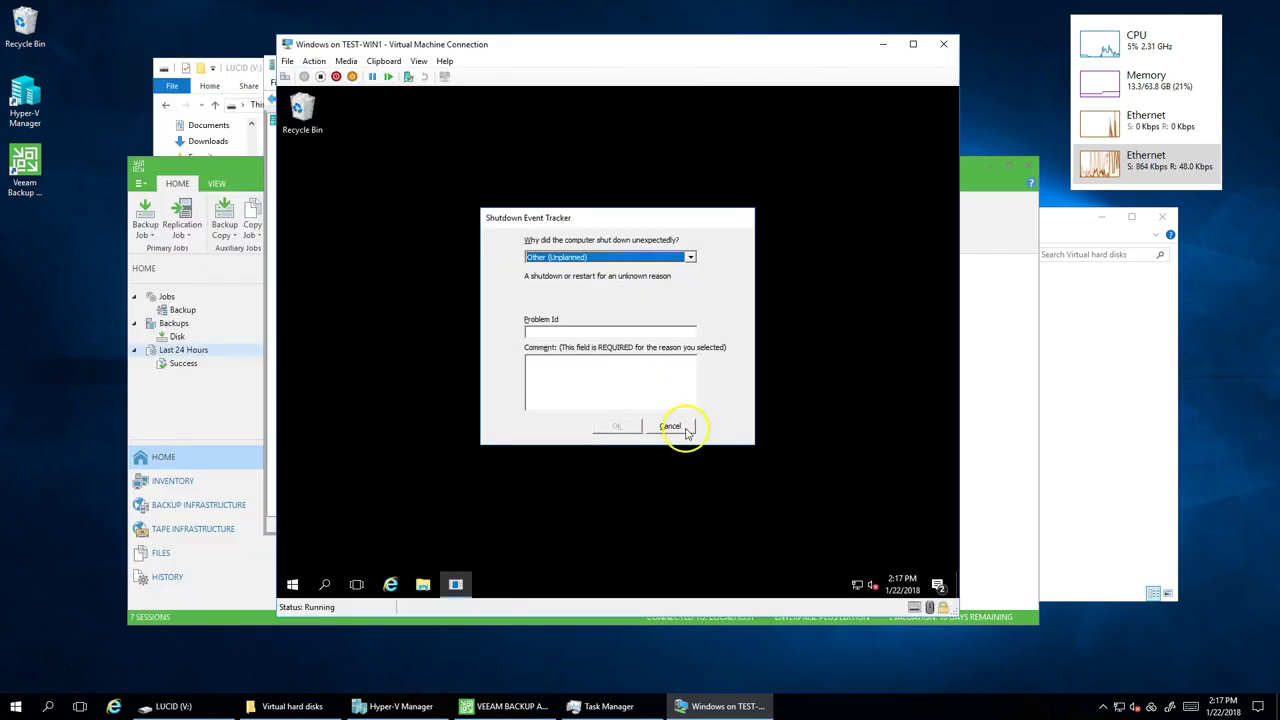
{"action": "left_click", "coordinate": [680, 428]}
- Browse the Data (E:) drive and open 70-411 Administering Windows Server 2012.pdf
{"action": "left_click", "coordinate": [423, 584]}
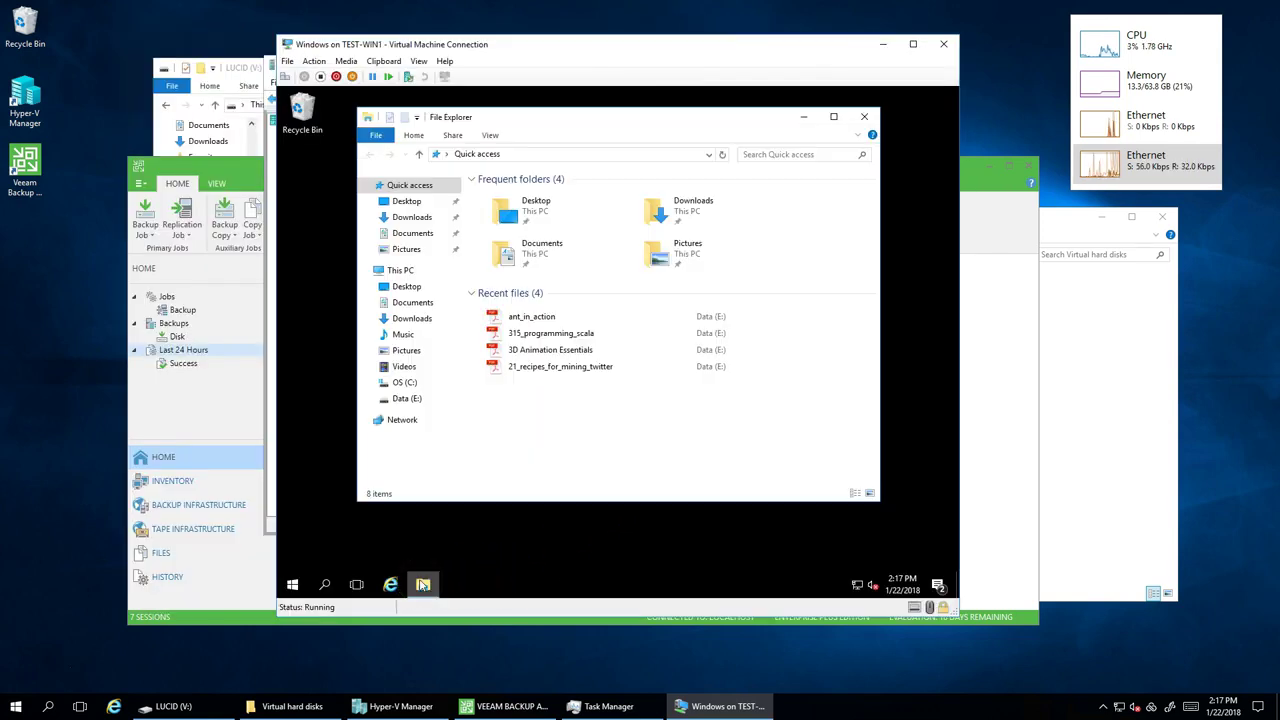
{"action": "left_click", "coordinate": [412, 399]}
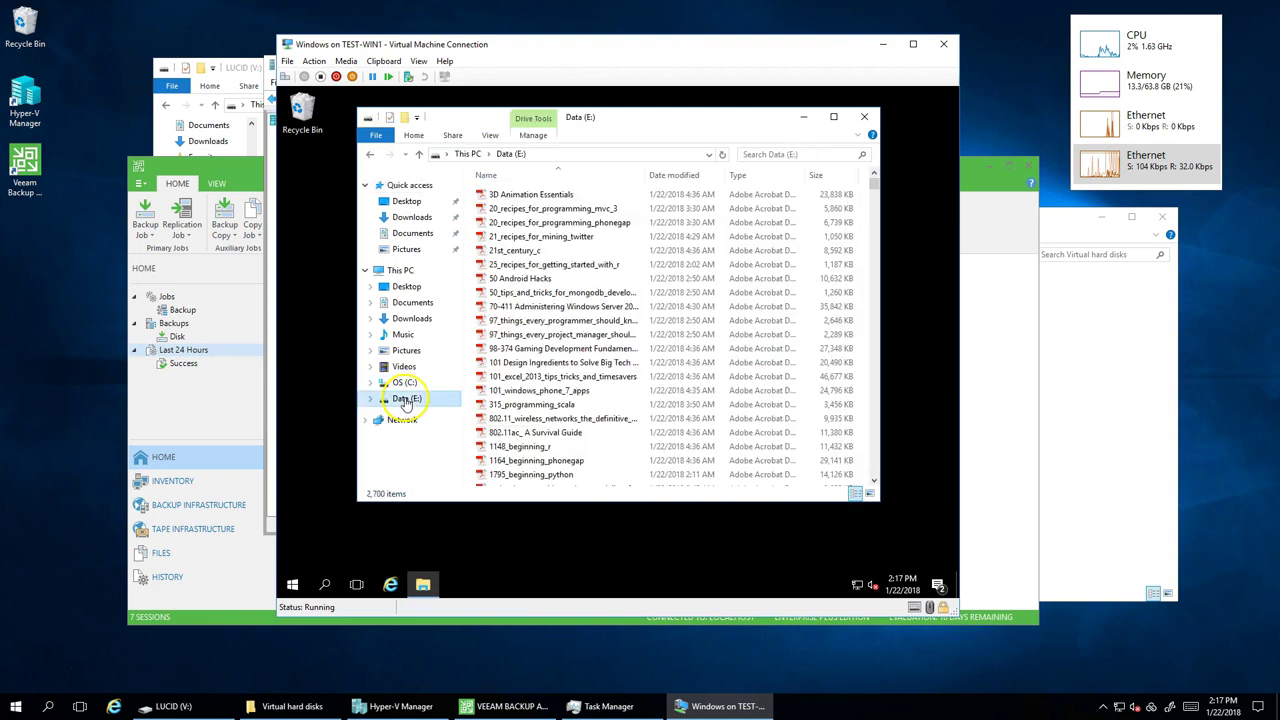
{"action": "left_click", "coordinate": [546, 307]}
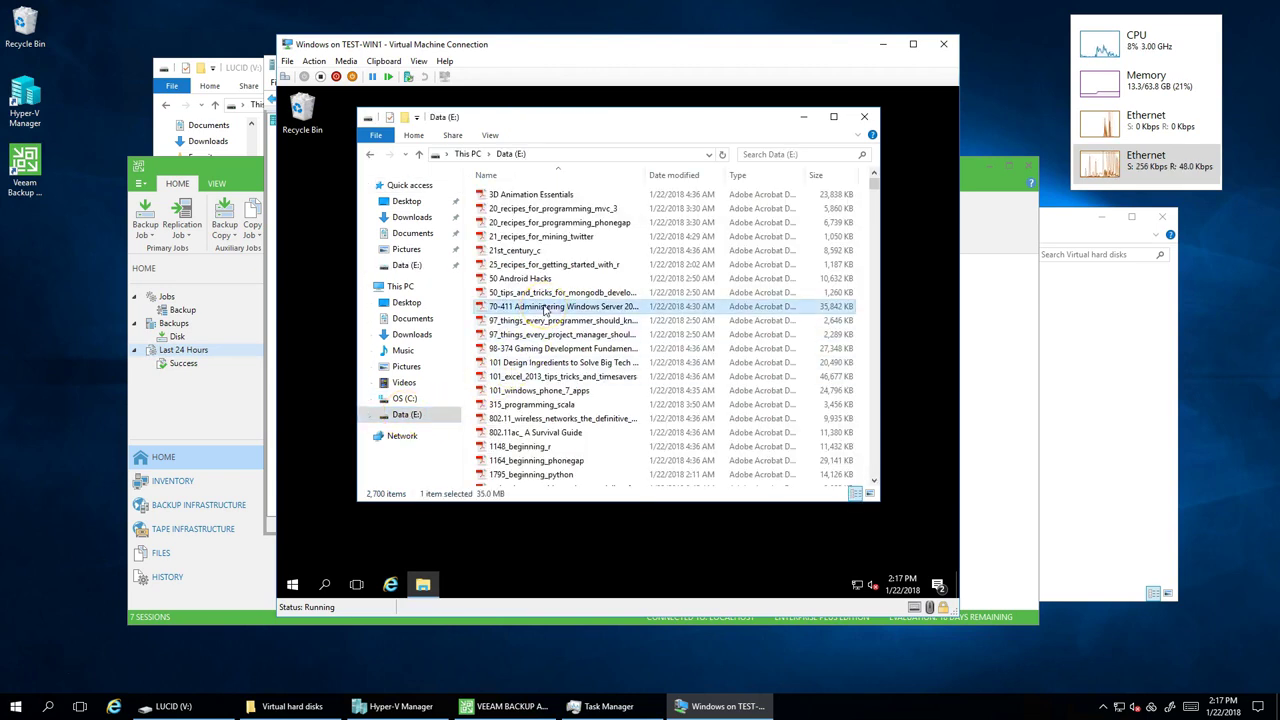